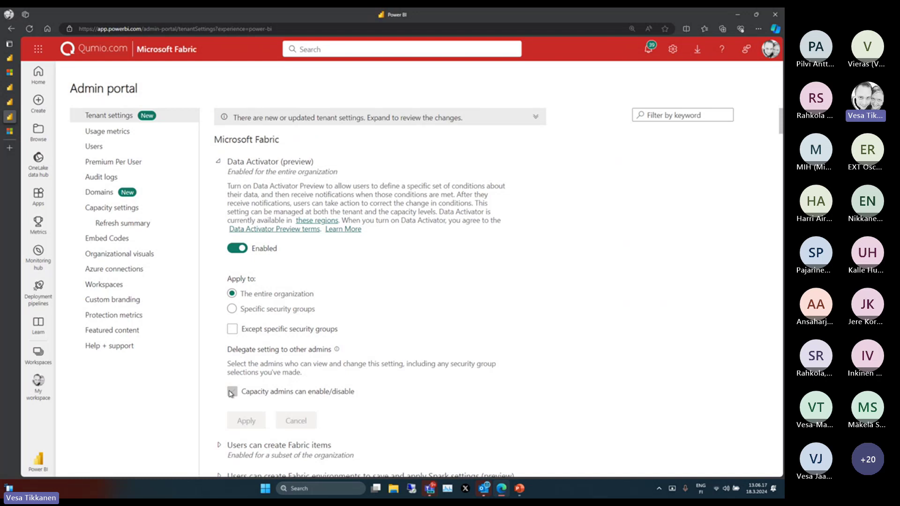
Expand the Create workspaces tenant setting under Workspace settings to view its options.
scroll(230, 394, "down", 12)
scroll(227, 328, "down", 1)
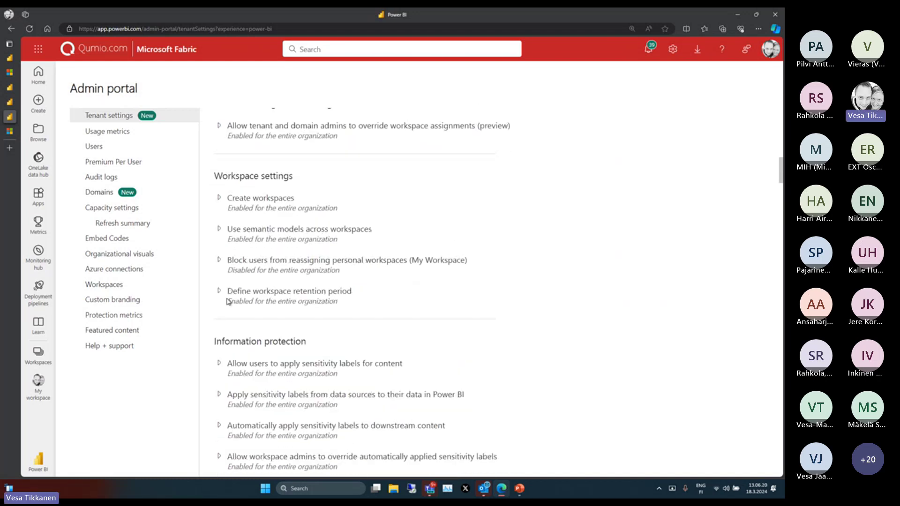
left_click(219, 197)
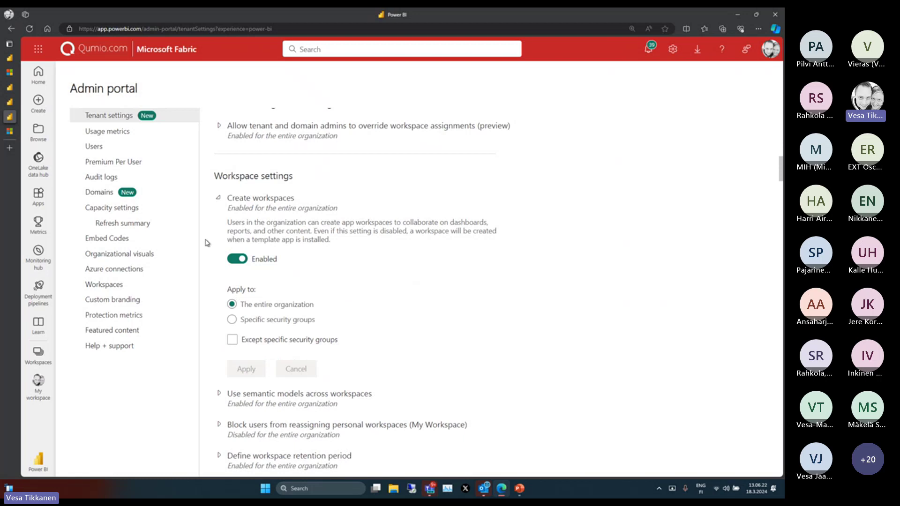
Expand the settings for inviting guest users through item sharing and for guest users browsing and accessing Fabric content.
scroll(205, 243, "down", 10)
left_click(219, 253)
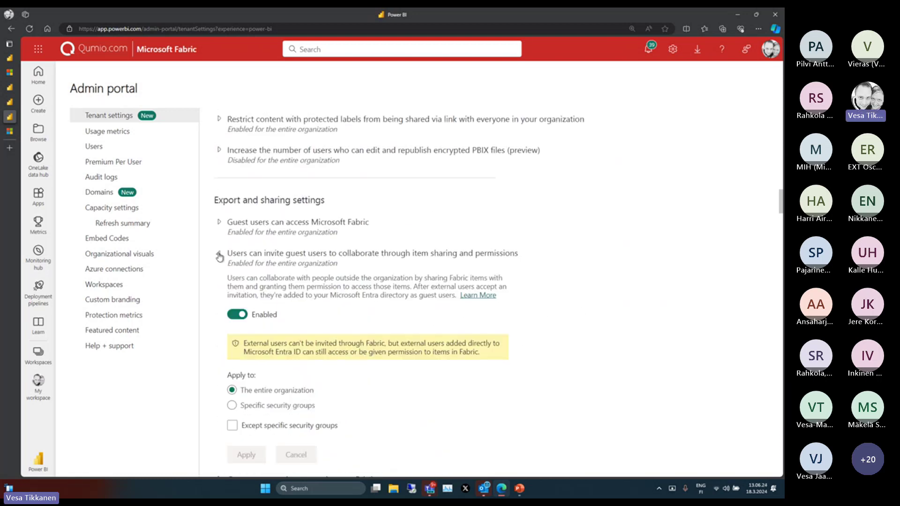
scroll(219, 255, "down", 4)
left_click(218, 309)
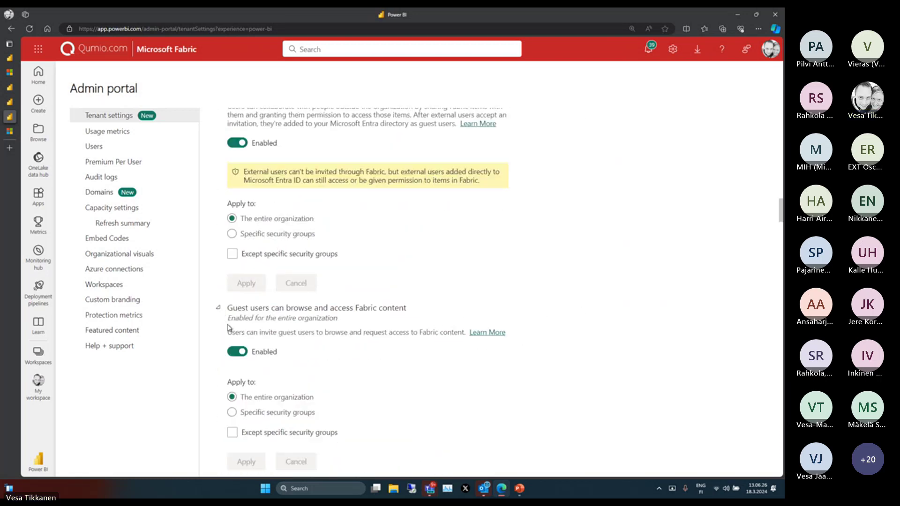
scroll(228, 328, "down", 5)
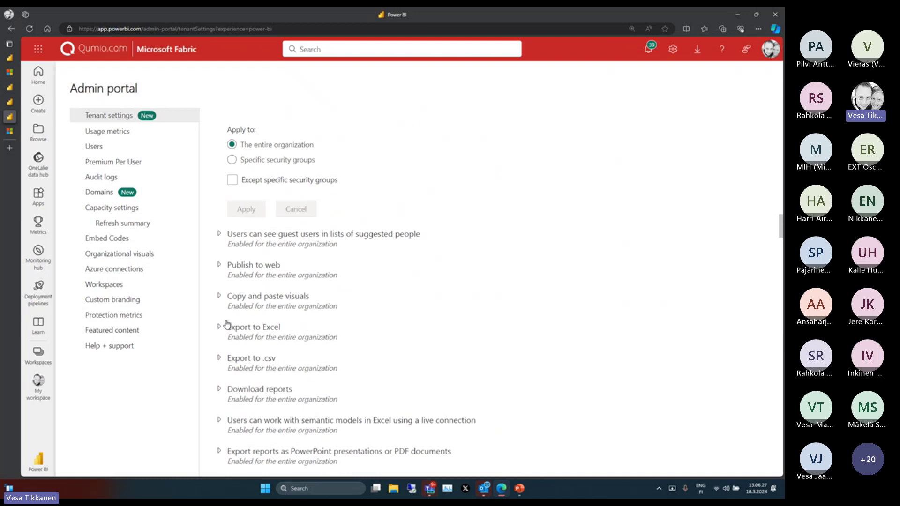
Expand the Publish to web and Export to .csv settings to view their options.
left_click(216, 266)
scroll(233, 288, "down", 6)
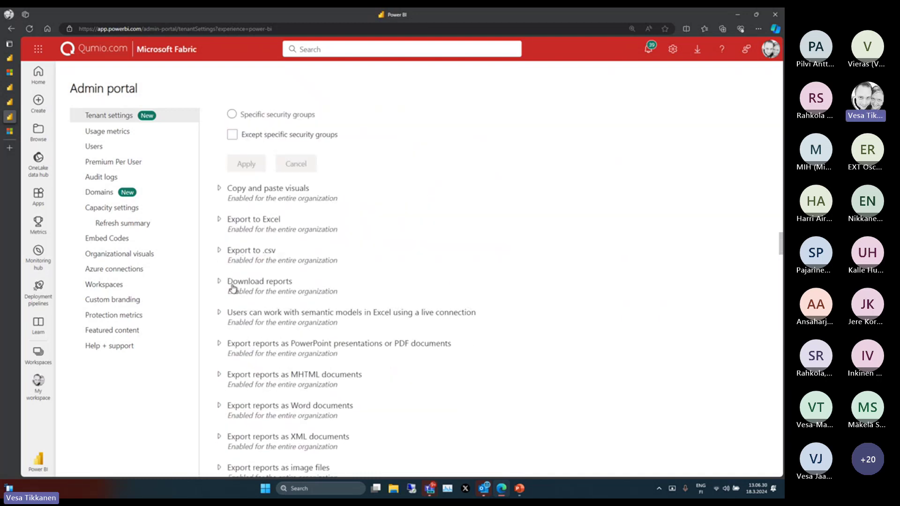
left_click(219, 251)
scroll(248, 296, "down", 1)
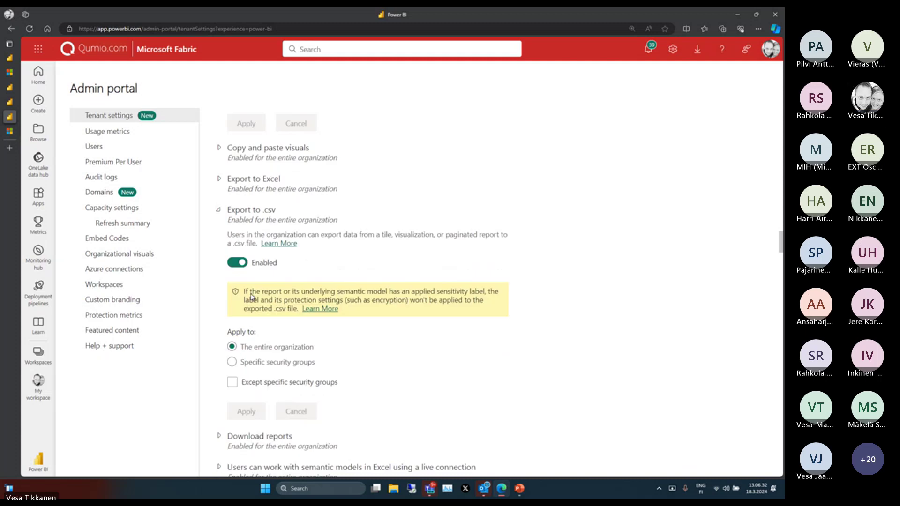
Expand the Make promoted content discoverable and Make certified content discoverable settings under Discovery settings.
scroll(249, 295, "down", 15)
left_click(225, 292)
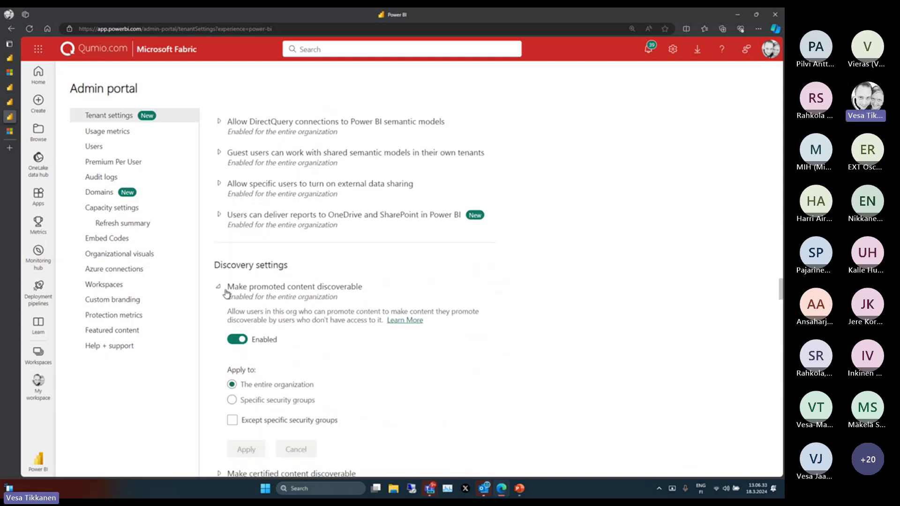
scroll(226, 292, "down", 5)
left_click(220, 277)
scroll(227, 291, "down", 5)
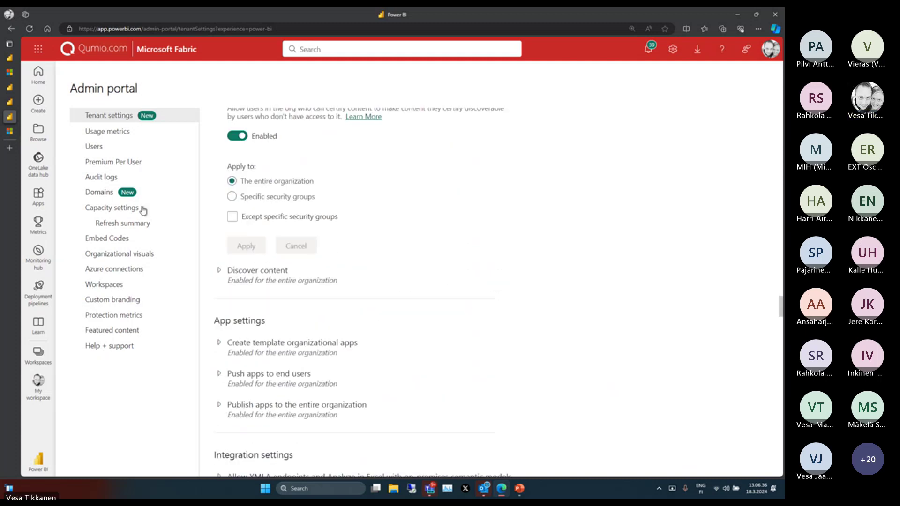
Switch to the browser tab with the fully expanded tenant settings and examine the Certification setting's delegation to domain admins.
key("ctrl+f")
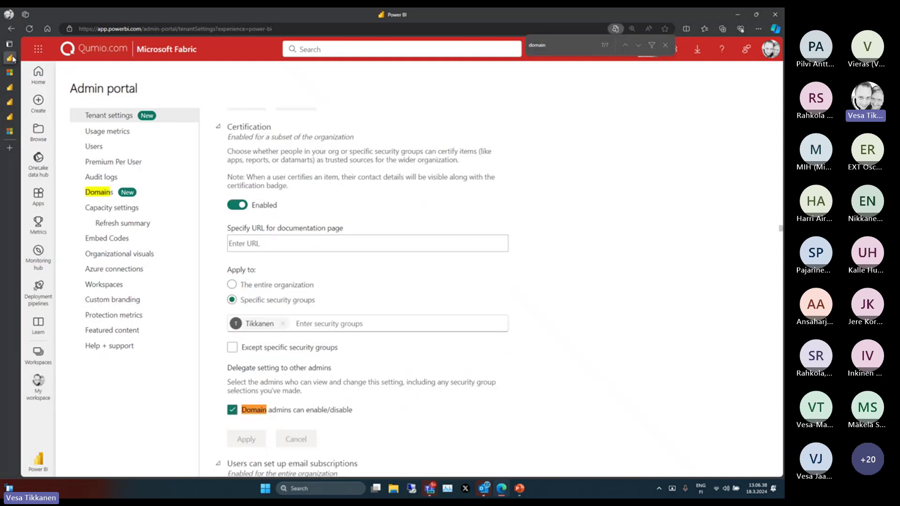
scroll(337, 311, "down", 3)
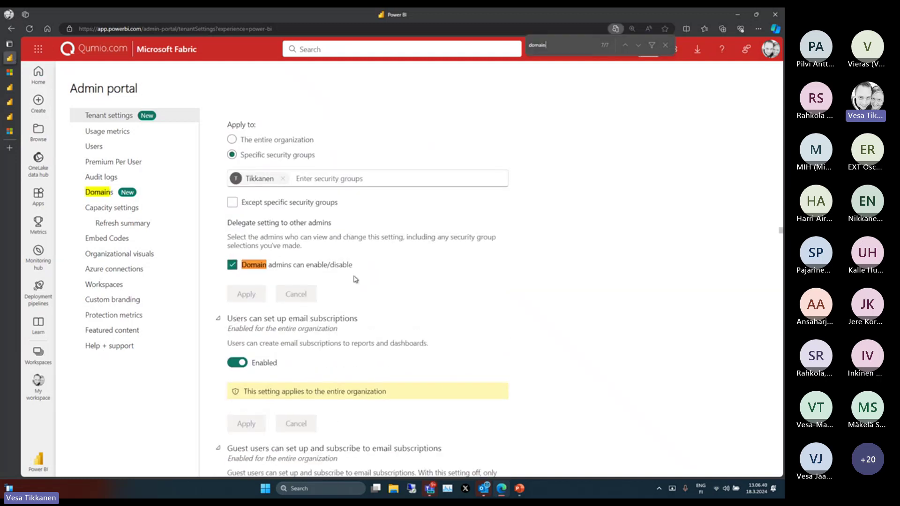
scroll(303, 276, "up", 3)
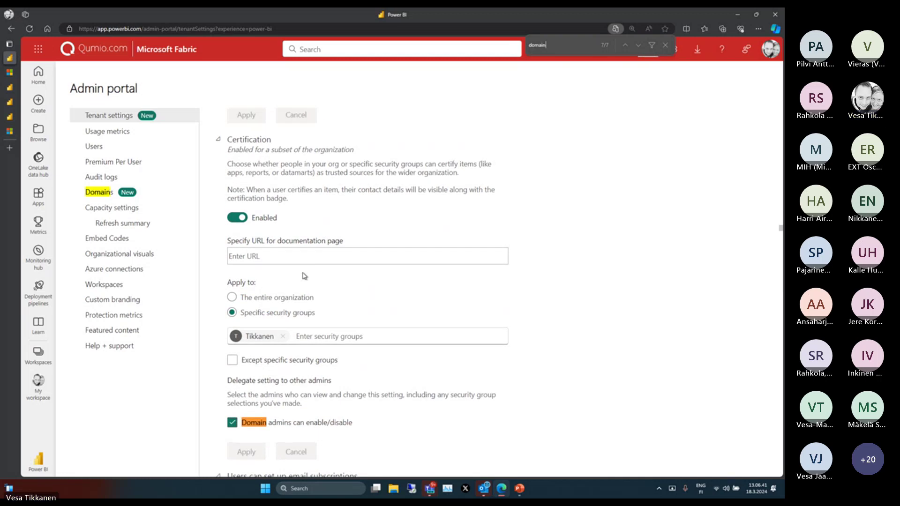
scroll(305, 276, "up", 3)
scroll(258, 276, "up", 3)
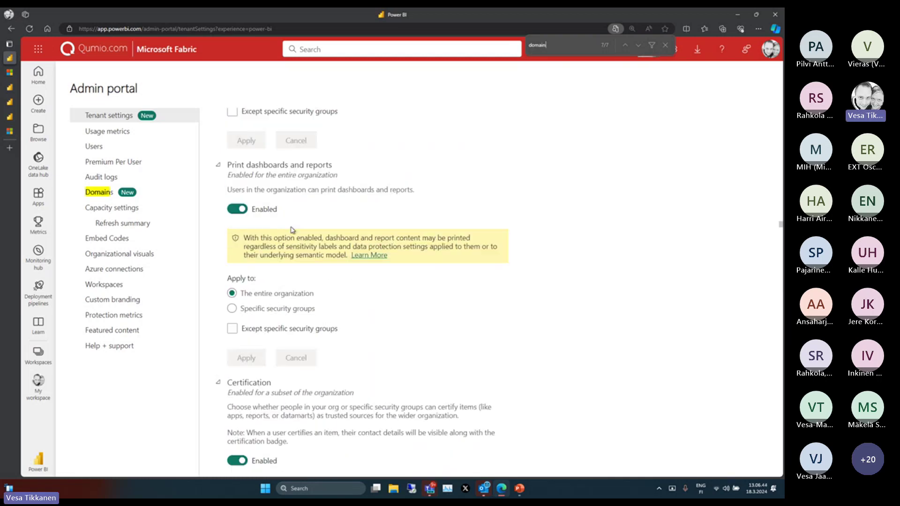
Examine the Export and sharing settings, from printing and document exports back to publish to web and guest user access.
scroll(293, 229, "up", 9)
scroll(294, 229, "up", 5)
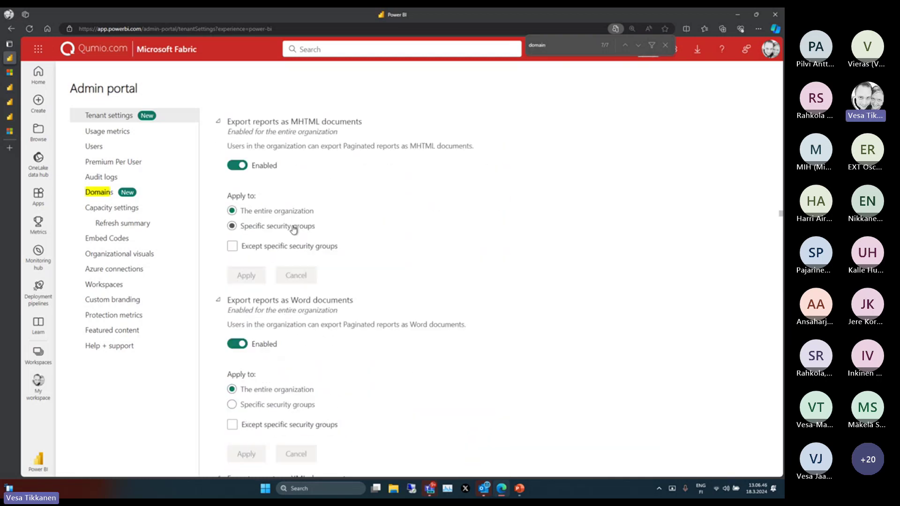
scroll(294, 230, "up", 4)
scroll(294, 227, "up", 5)
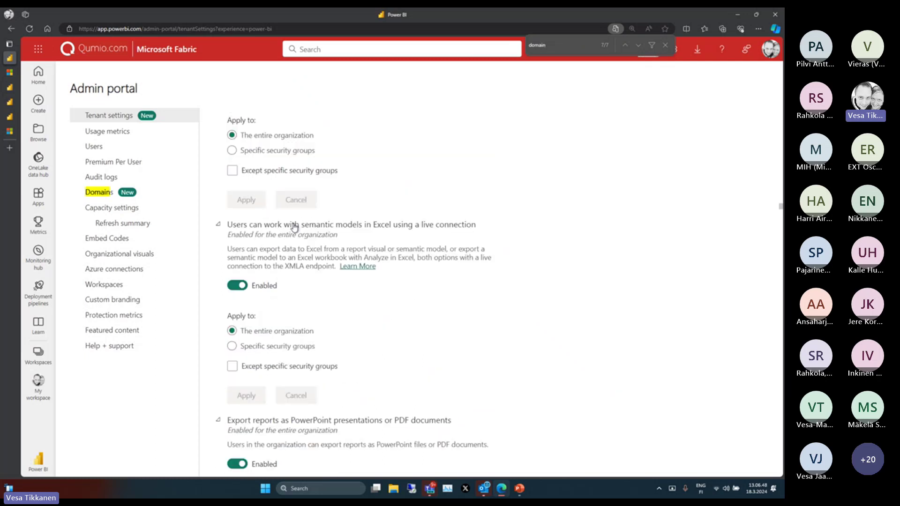
scroll(295, 228, "up", 7)
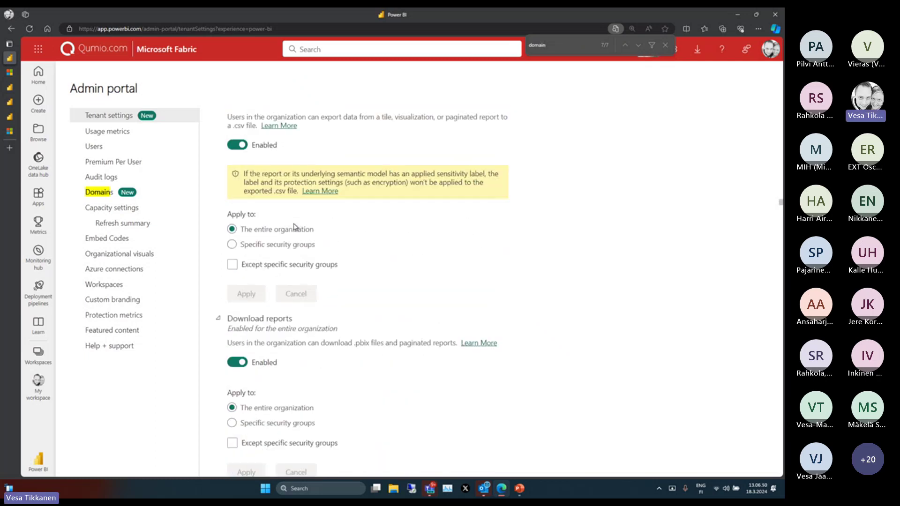
scroll(294, 227, "up", 6)
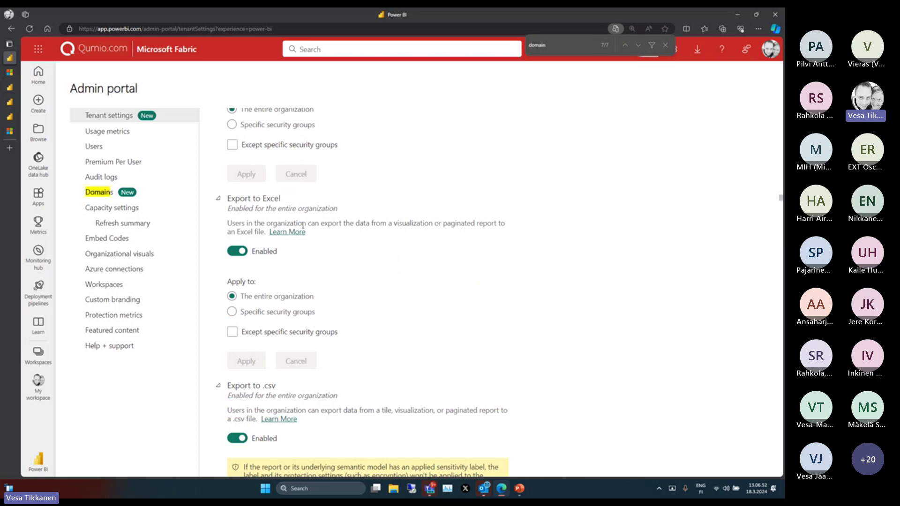
scroll(326, 252, "up", 6)
scroll(375, 275, "up", 4)
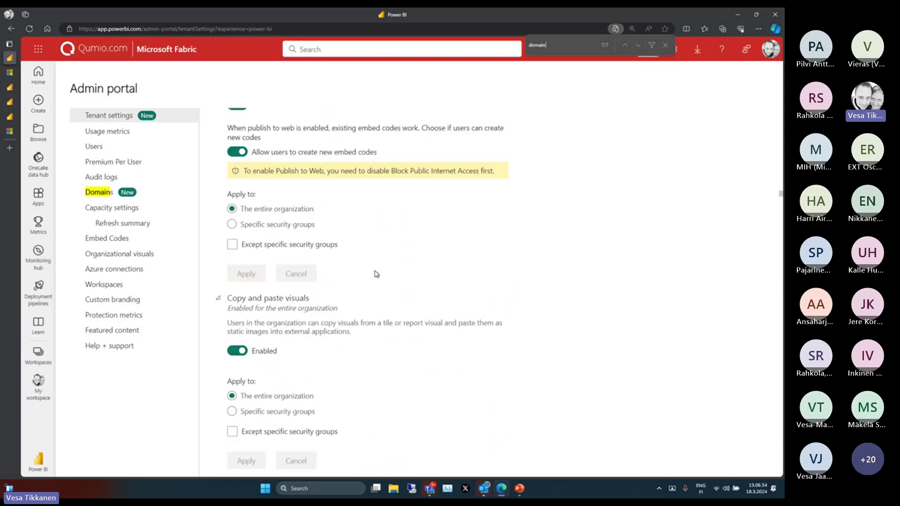
scroll(375, 275, "up", 8)
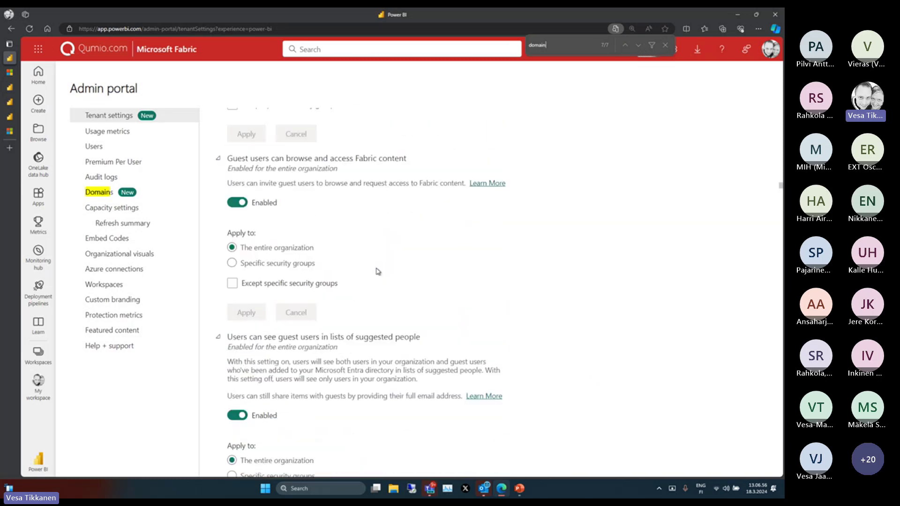
scroll(378, 271, "up", 10)
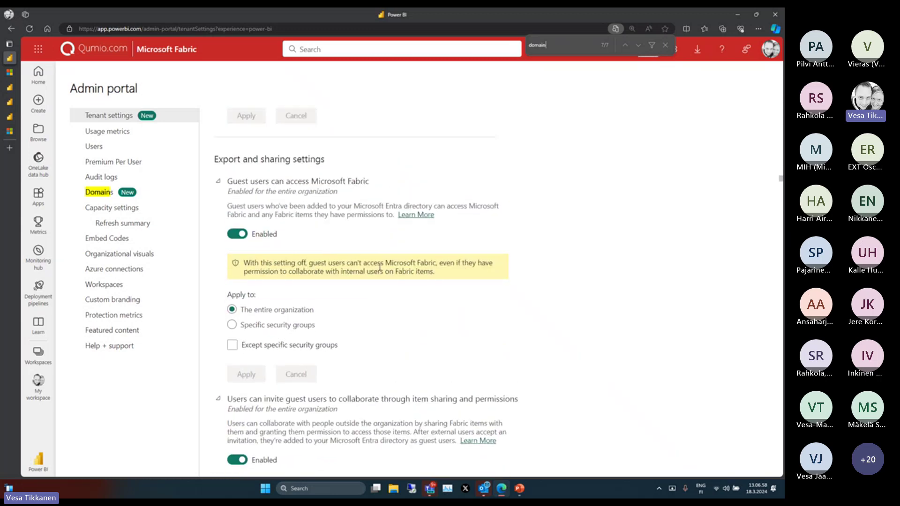
Examine the tenant settings from Information protection back through Workspace, Domain management, Help and support, and Microsoft Fabric.
scroll(381, 271, "up", 15)
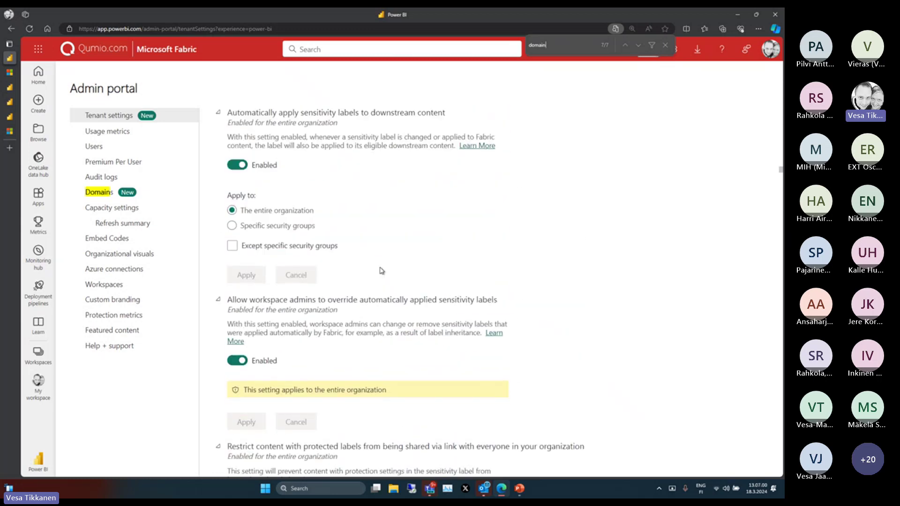
scroll(382, 271, "up", 3)
scroll(381, 271, "up", 10)
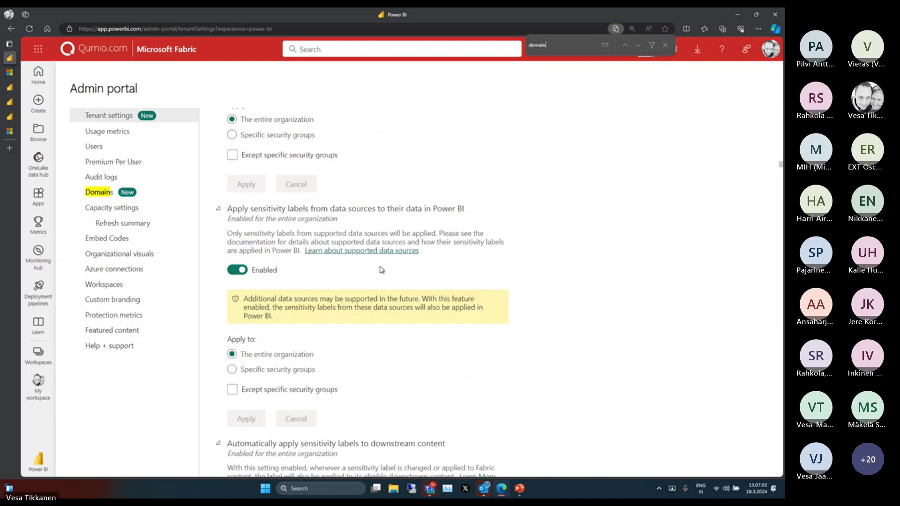
scroll(383, 268, "up", 12)
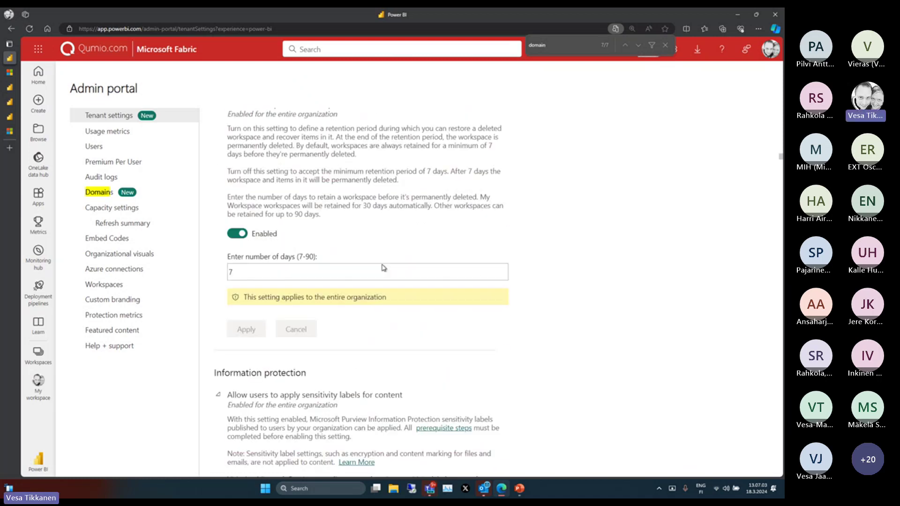
scroll(384, 268, "up", 10)
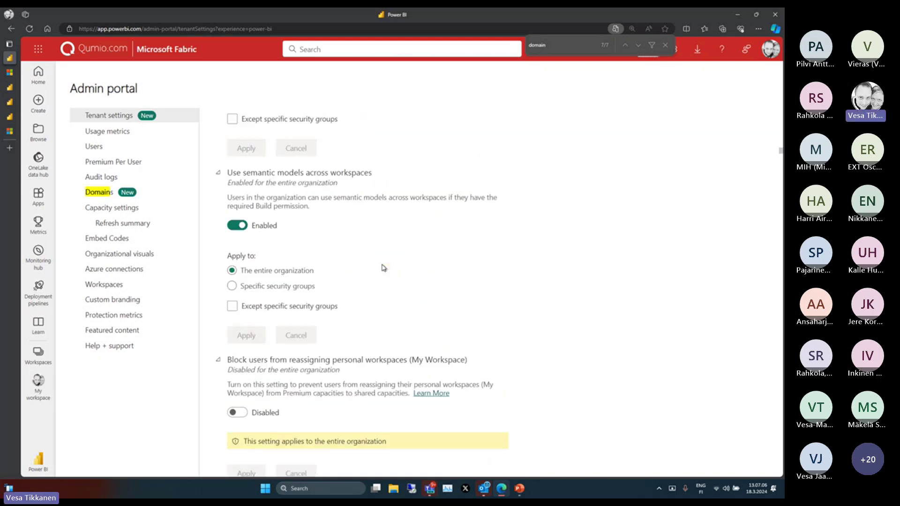
scroll(384, 268, "up", 3)
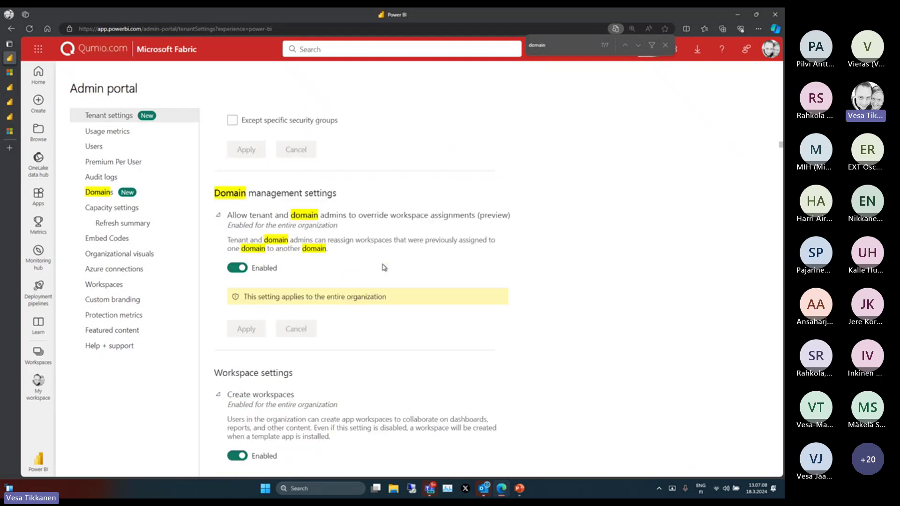
scroll(384, 268, "up", 12)
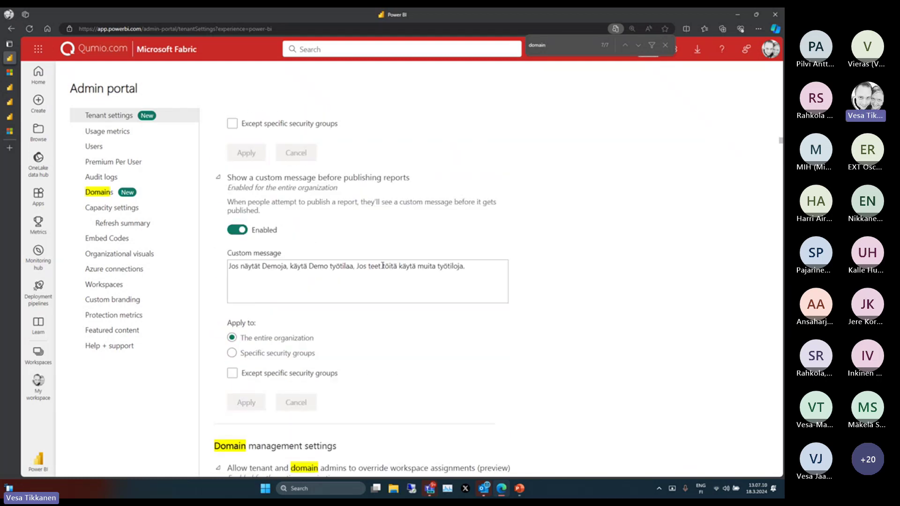
scroll(385, 268, "up", 2)
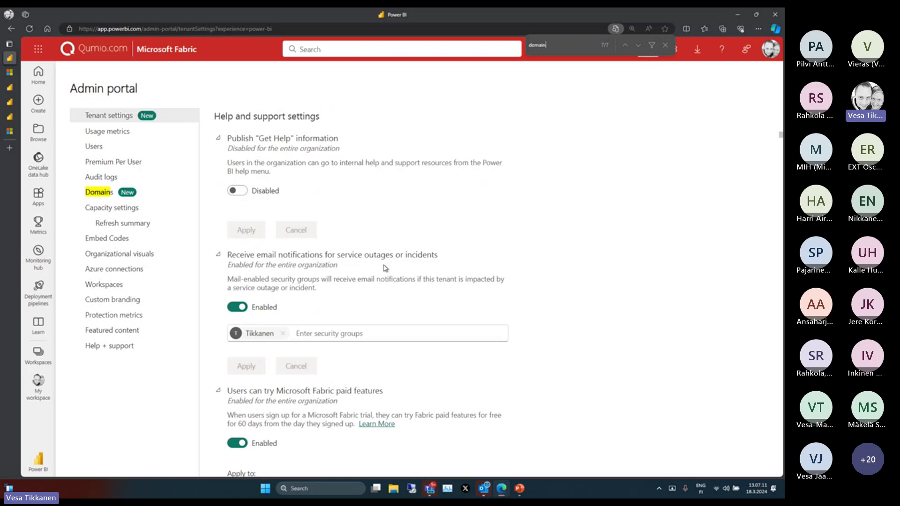
scroll(386, 268, "up", 5)
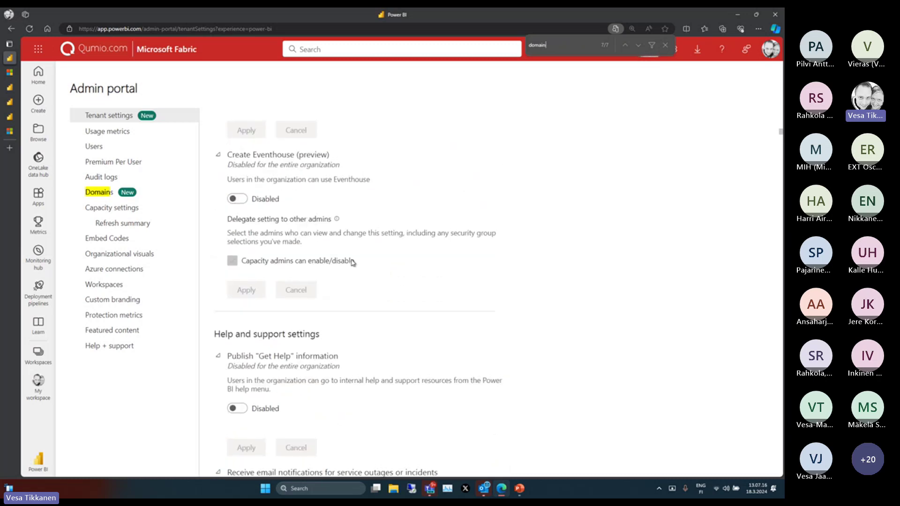
scroll(389, 272, "up", 5)
scroll(345, 310, "up", 6)
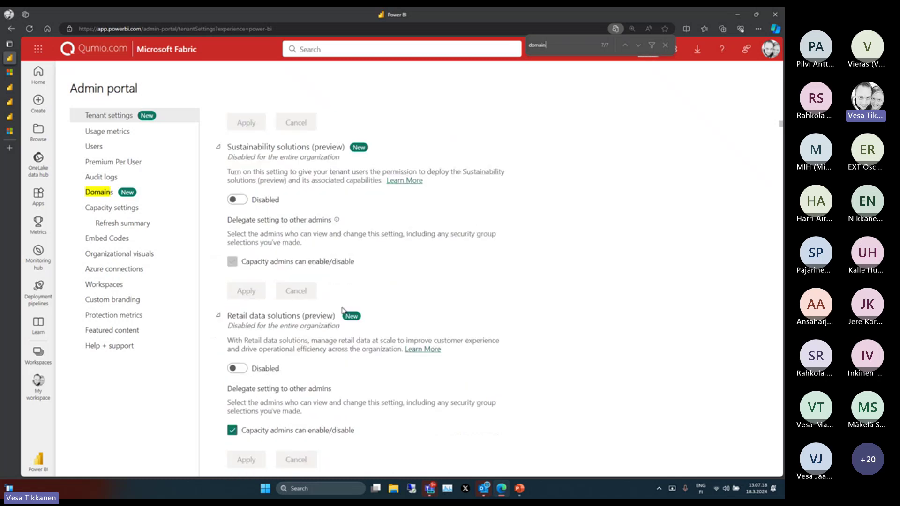
Search the page for "workspace ad" and go to the match under Git integration to review its delegation options.
key("BackSpace")
key("BackSpace")
key("BackSpace")
key("BackSpace")
key("BackSpace")
key("BackSpace")
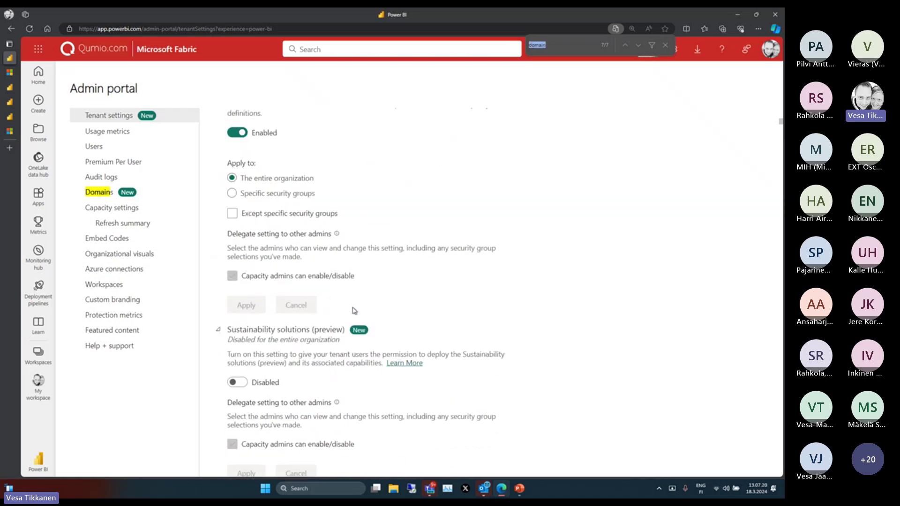
type("workspace ad")
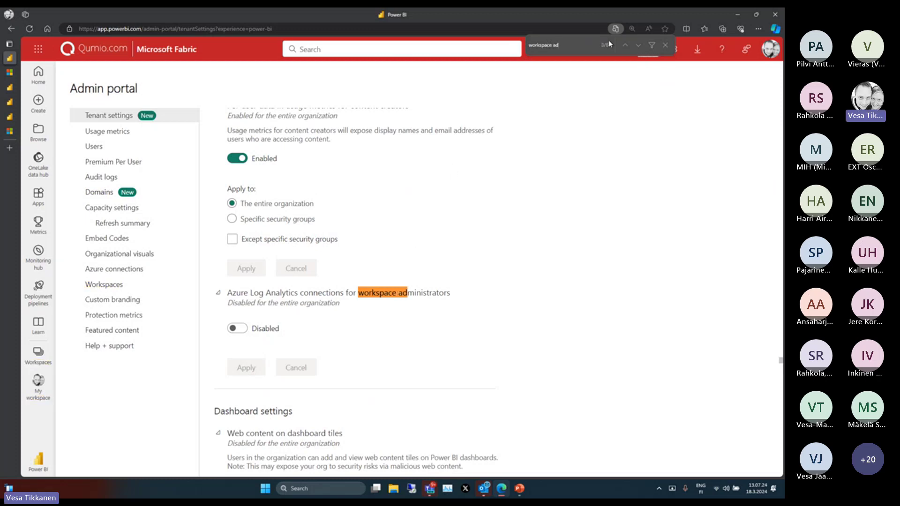
left_click(639, 46)
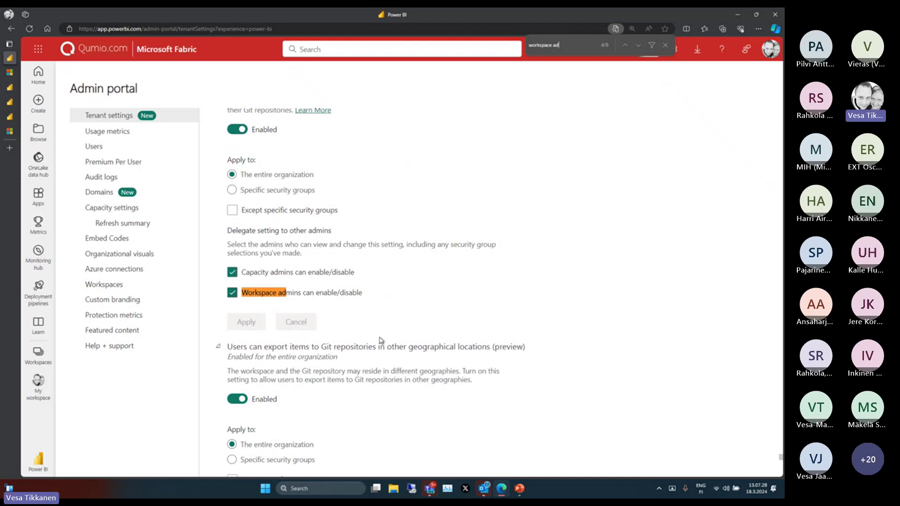
scroll(388, 349, "up", 2)
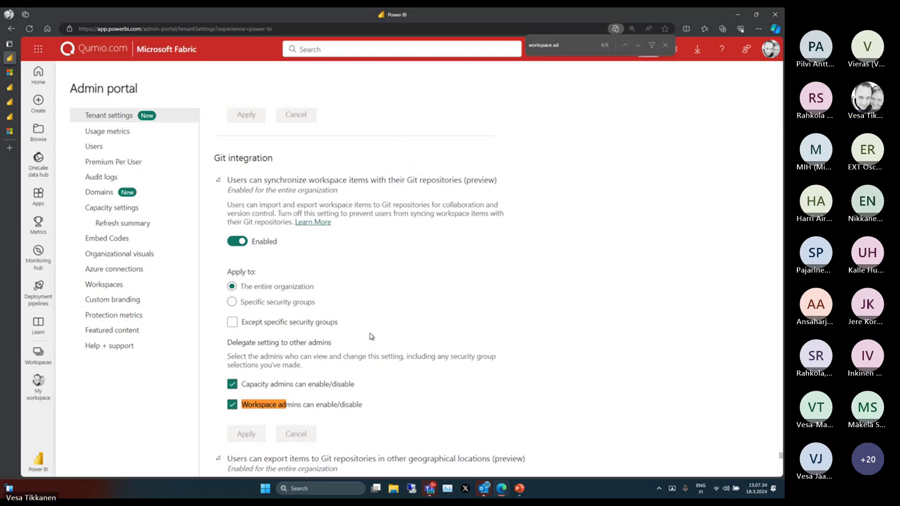
Switch to the browser tab showing the TridentDemo workspace's Git integration settings.
mouse_move(10, 87)
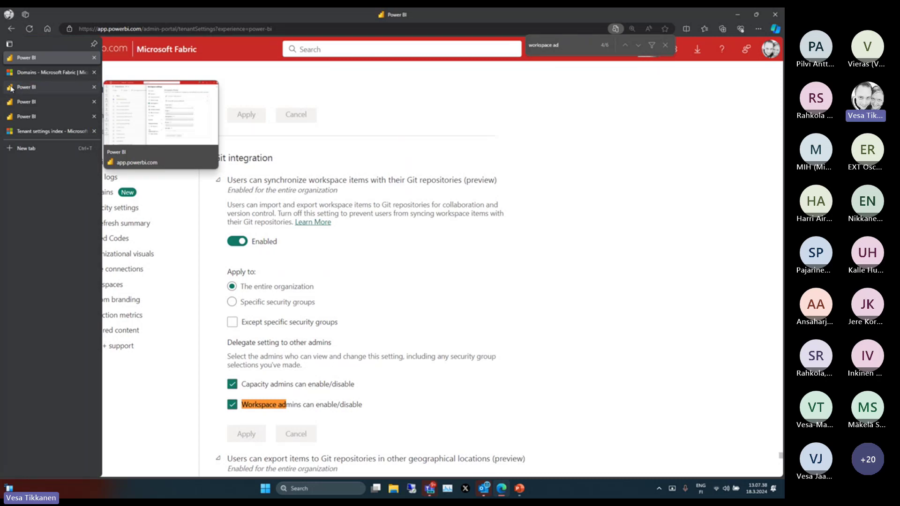
left_click(11, 87)
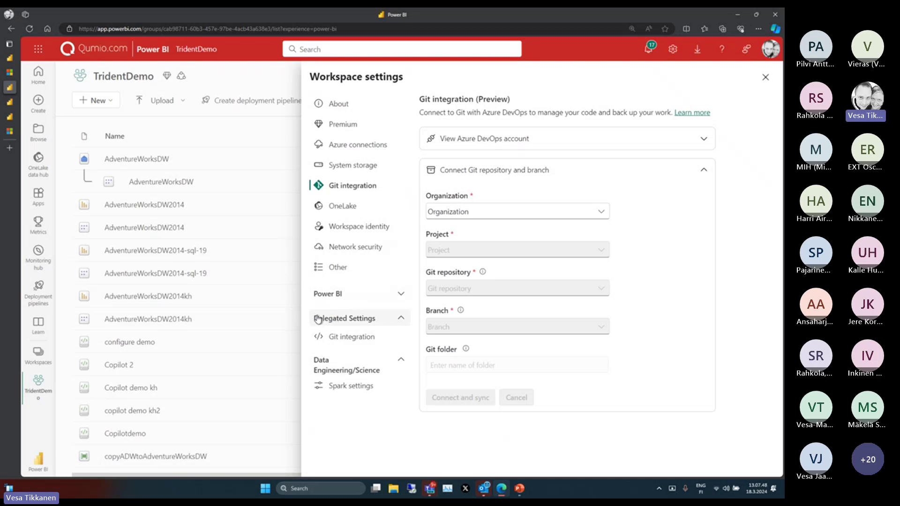
Review the delegated Git integration settings of the TridentDemo workspace.
left_click(345, 337)
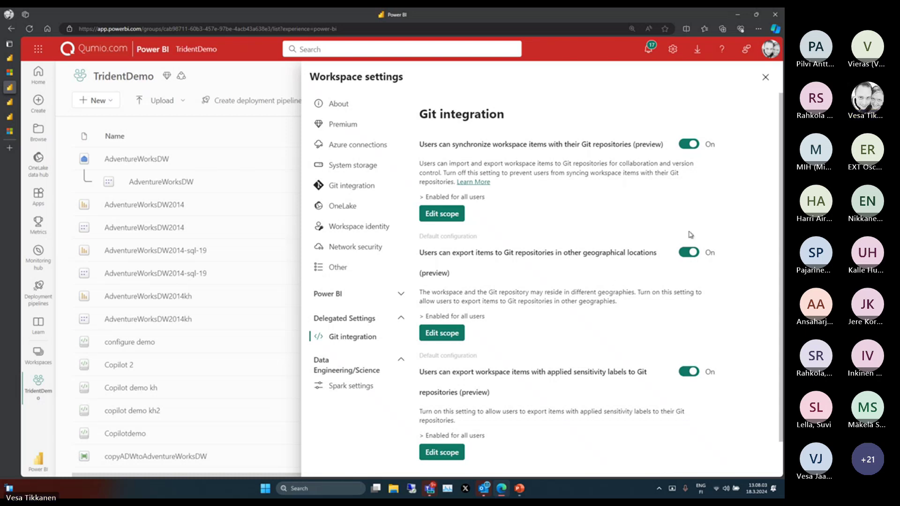
scroll(624, 341, "down", 1)
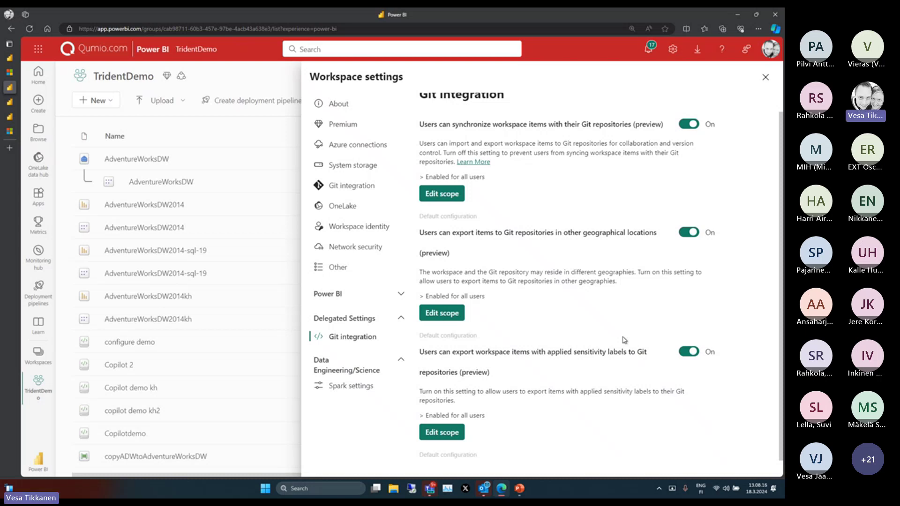
In the Admin portal's browser tab, review the Certification setting delegated to the Community Demos domain, then close the domain settings.
left_click(9, 104)
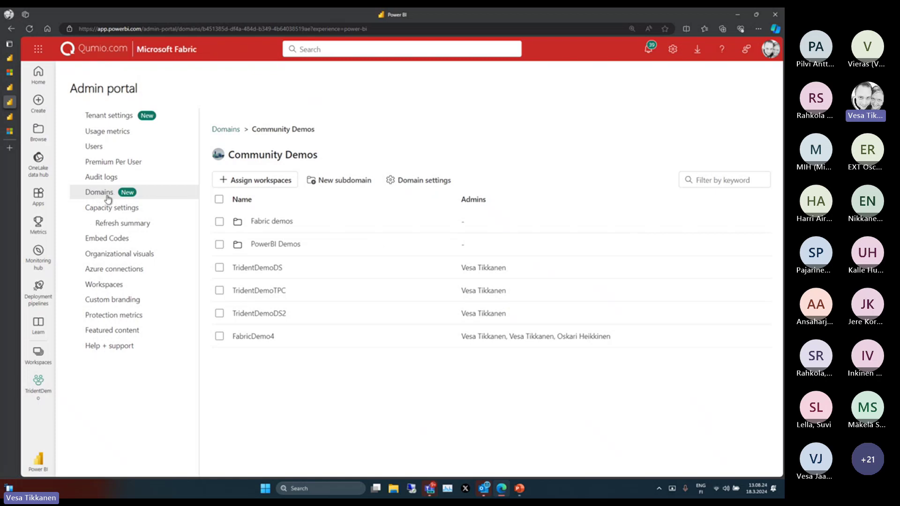
left_click(227, 131)
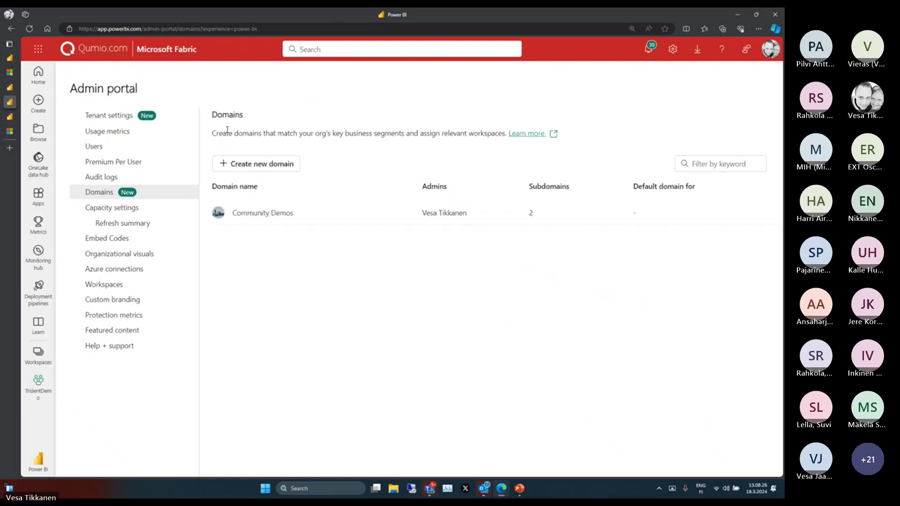
left_click(277, 220)
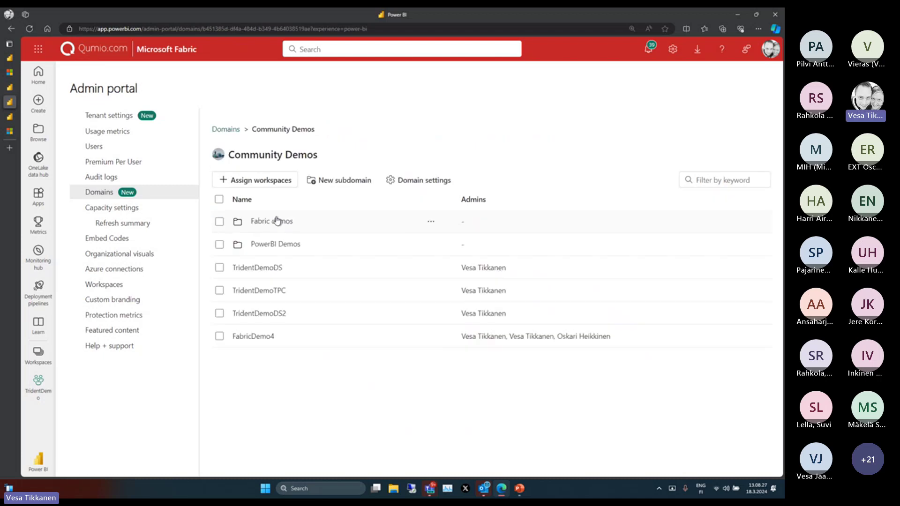
left_click(412, 182)
left_click(340, 224)
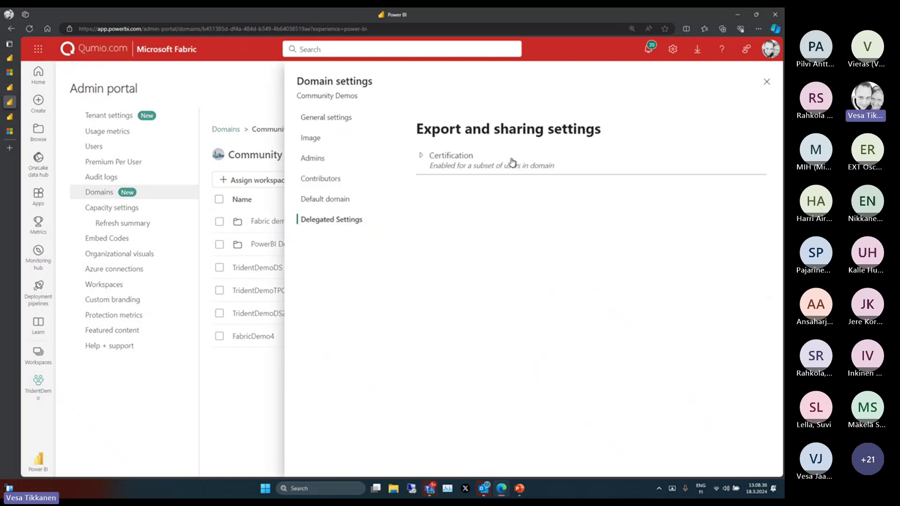
left_click(424, 159)
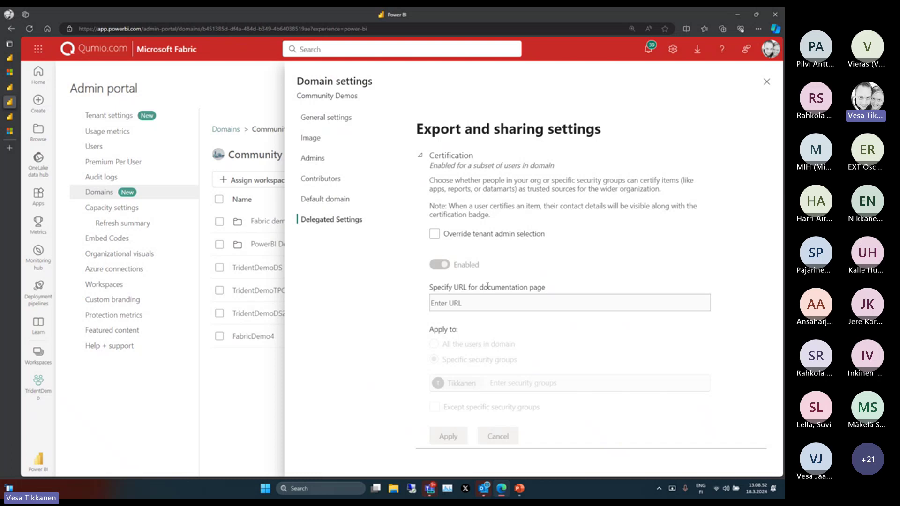
left_click(420, 155)
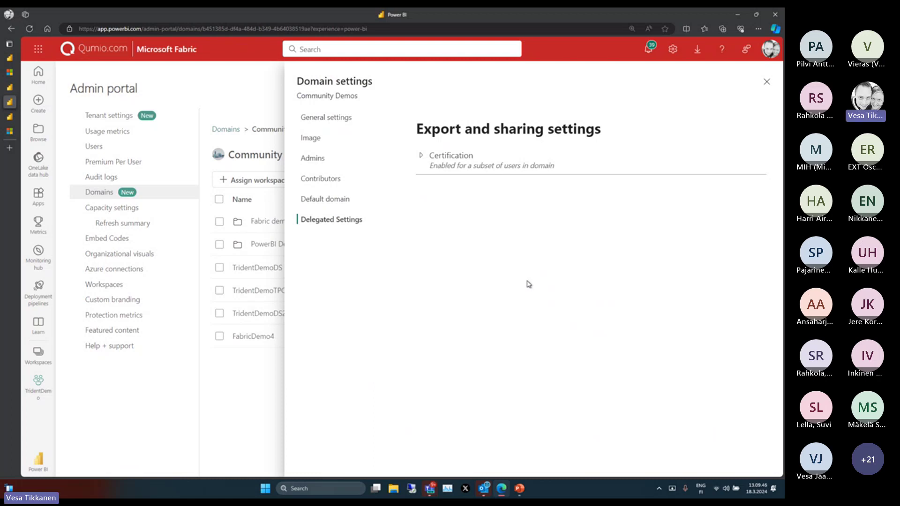
left_click(767, 83)
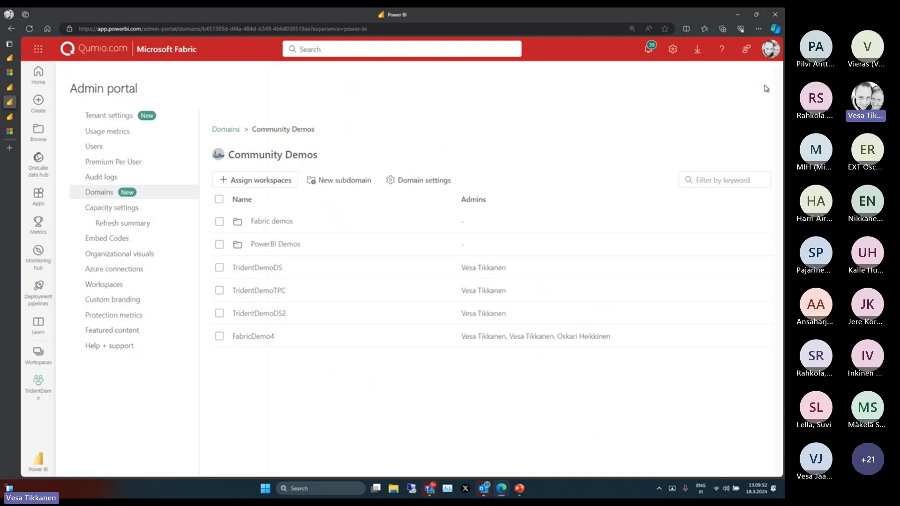
Create a subdomain named "Datafactory Demos" in the Community Demos domain.
left_click(231, 130)
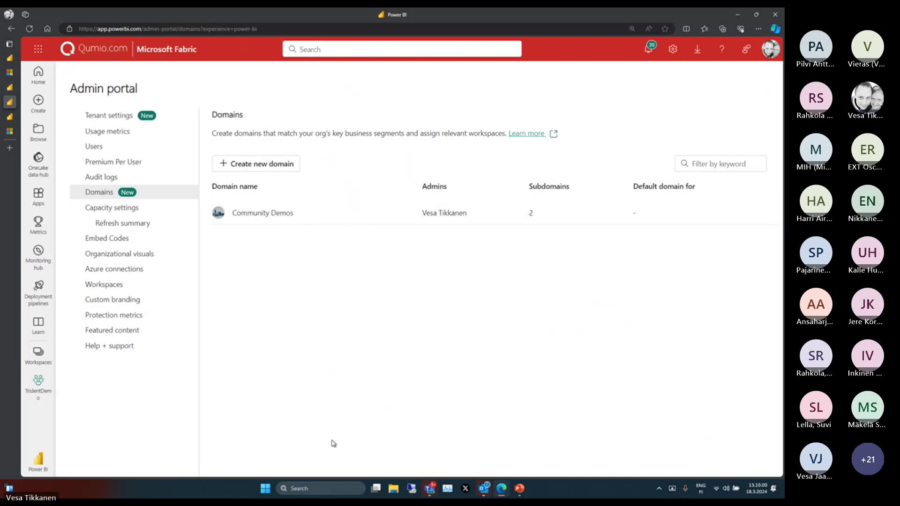
left_click(278, 214)
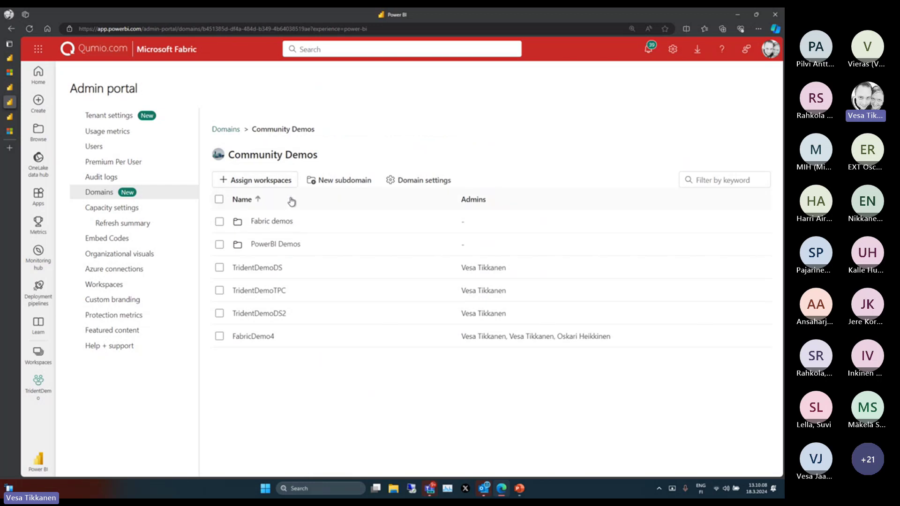
left_click(340, 185)
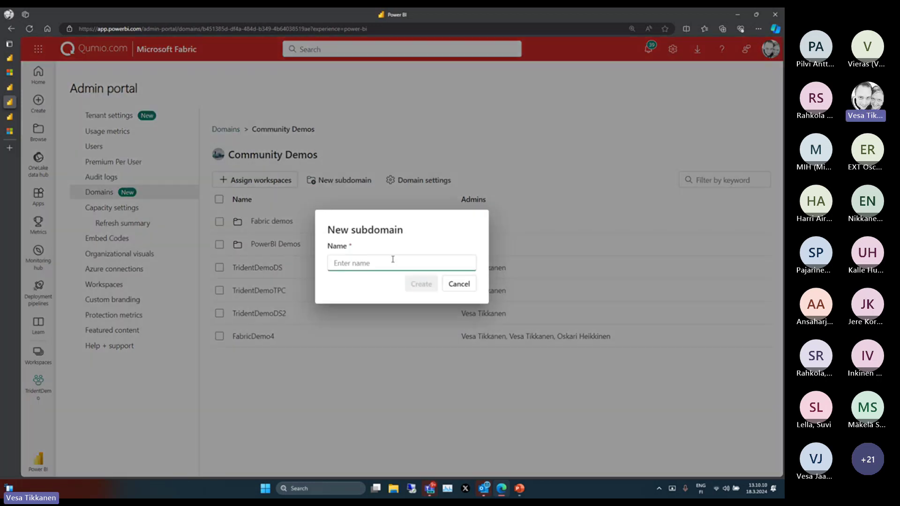
type("Datafactory")
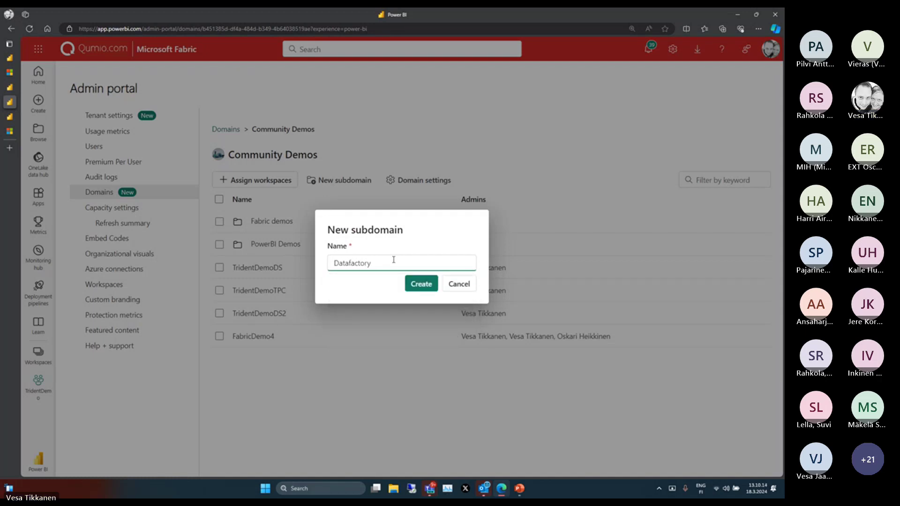
type(" Demos")
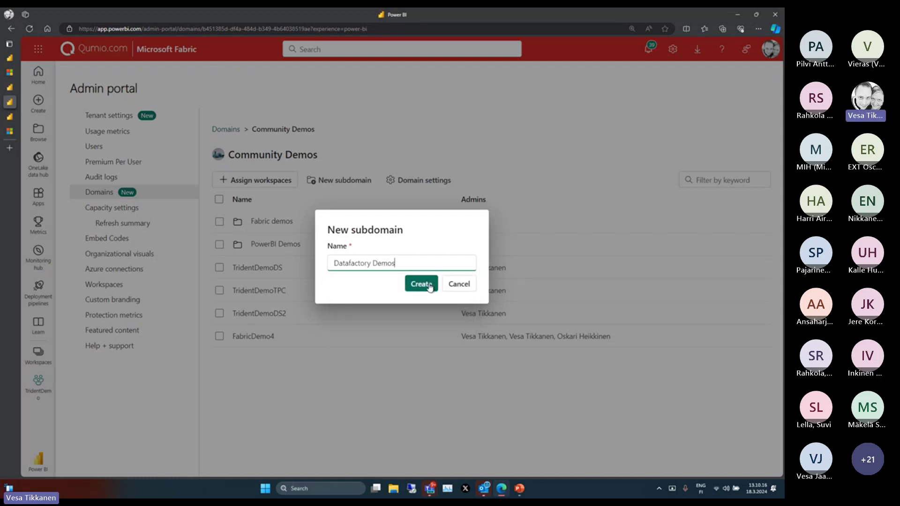
left_click(421, 284)
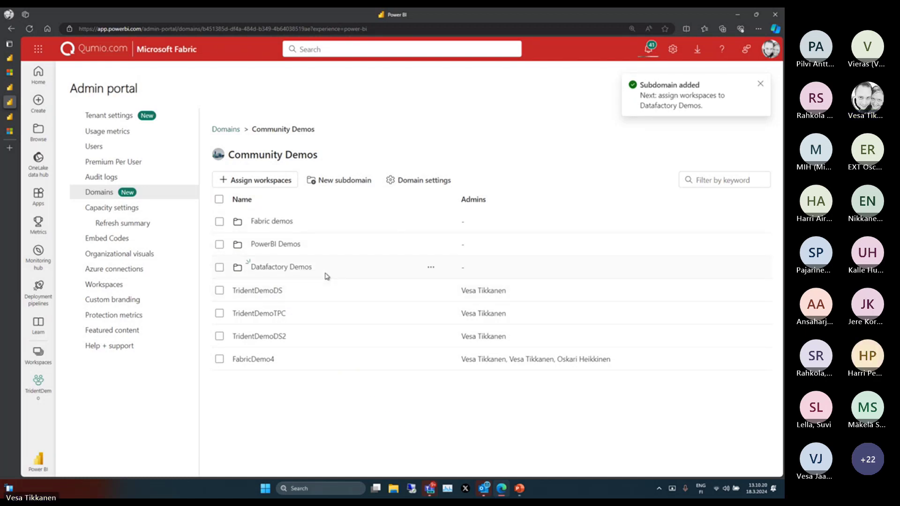
Move the TridentDemoDS workspace from Community Demos to its Fabric demos subdomain.
left_click(219, 290)
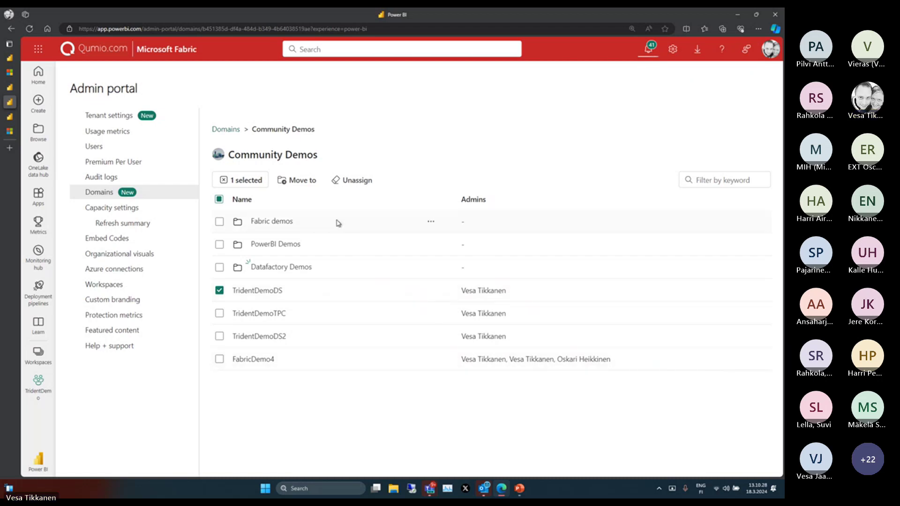
left_click(297, 181)
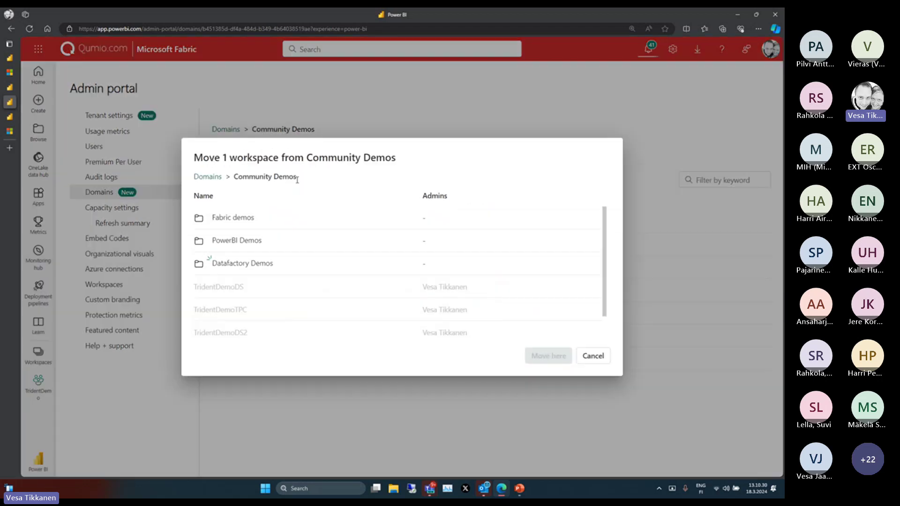
left_click(230, 218)
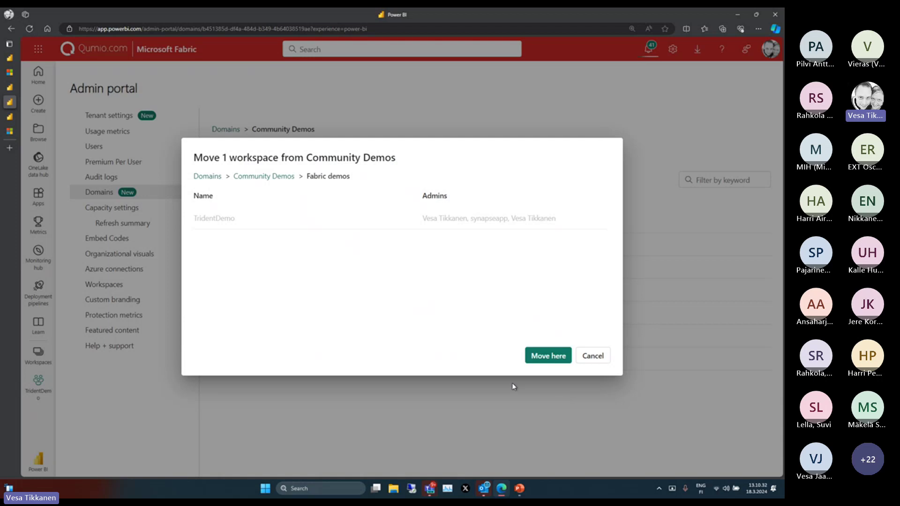
left_click(553, 359)
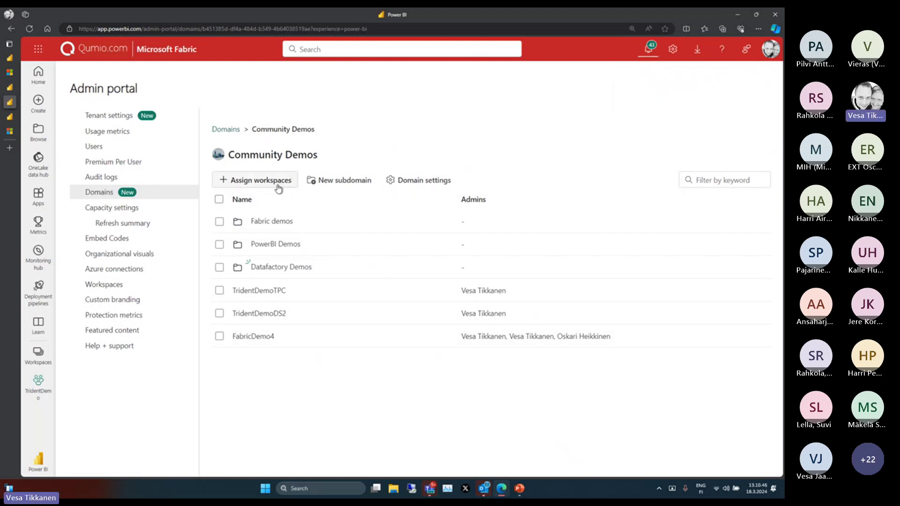
Reopen the Community Demos domain settings and check the delegated Certification options again.
left_click(423, 187)
left_click(336, 220)
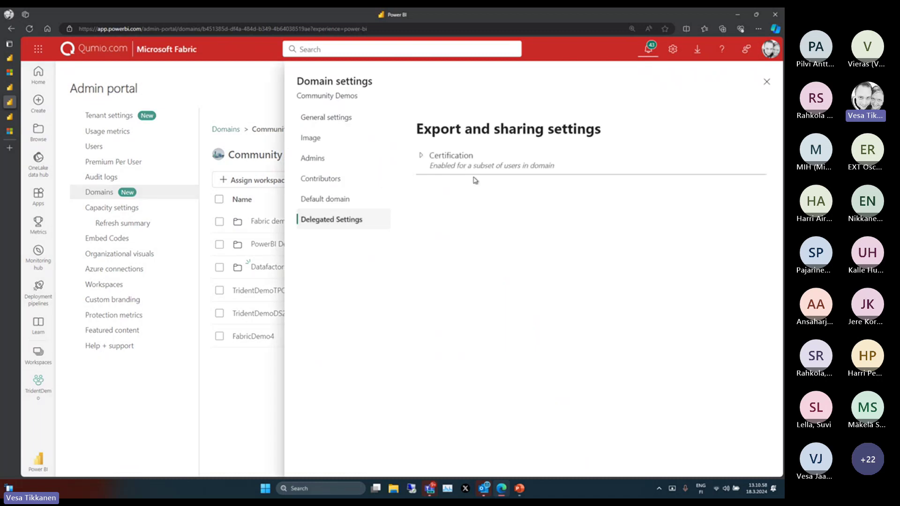
left_click(421, 156)
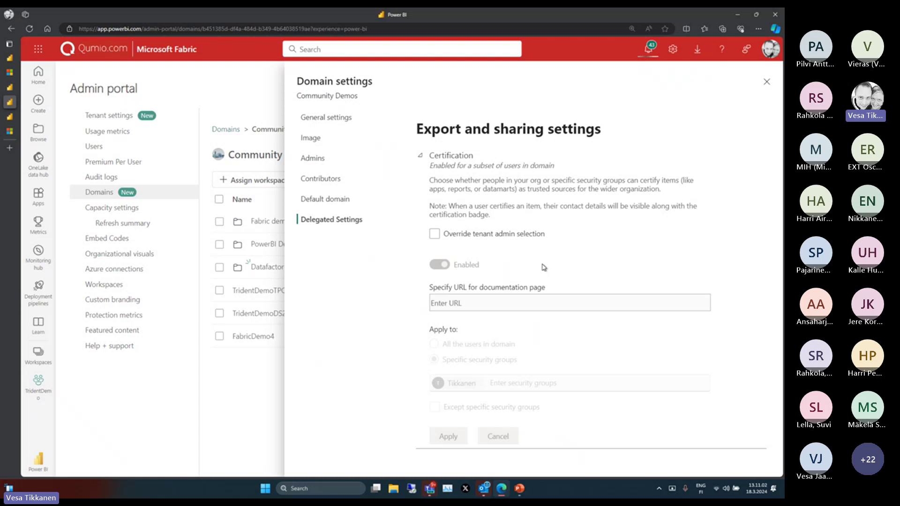
left_click(420, 158)
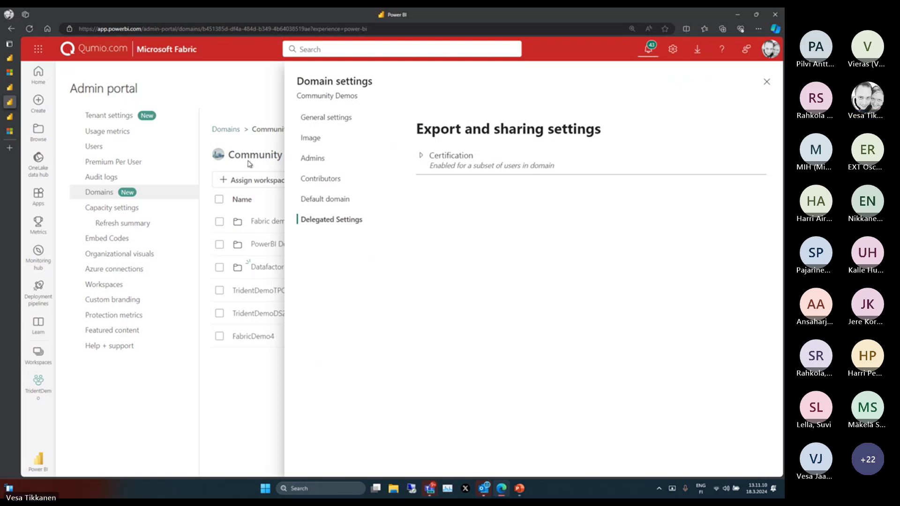
Examine the Community Demos default domain, contributors, admins and general settings, highlighting "new and unassigned" in the default domain description.
left_click(311, 199)
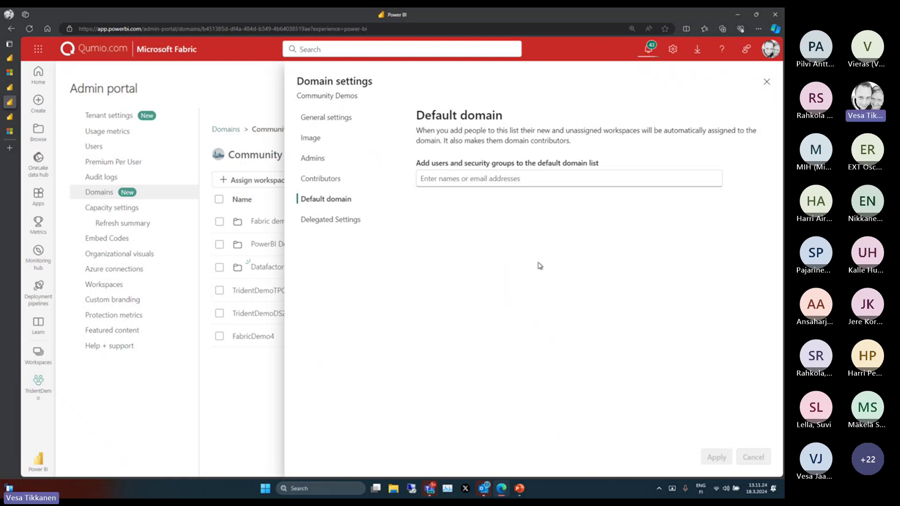
left_click(446, 178)
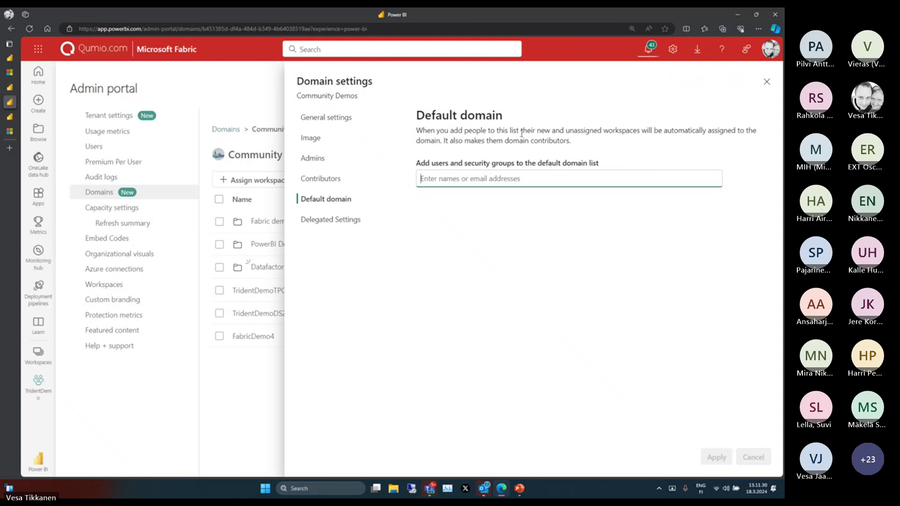
left_click_drag(537, 131, 603, 130)
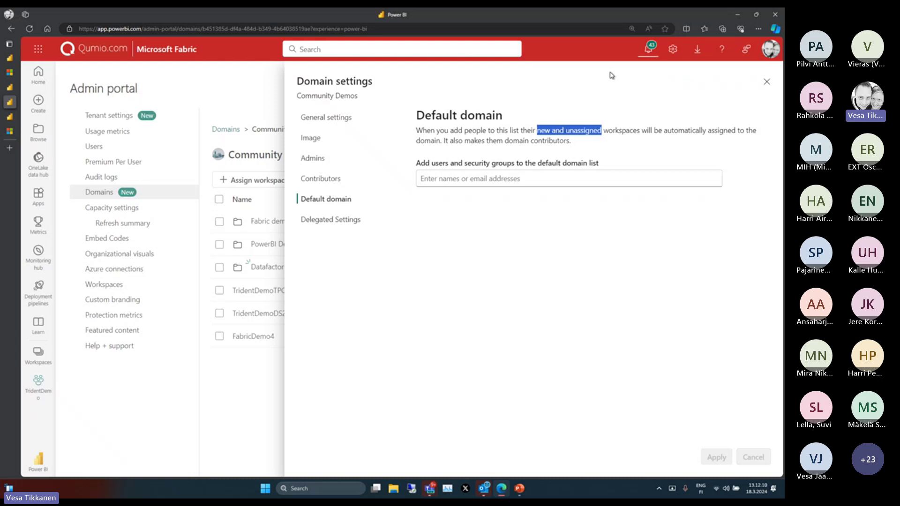
left_click(318, 181)
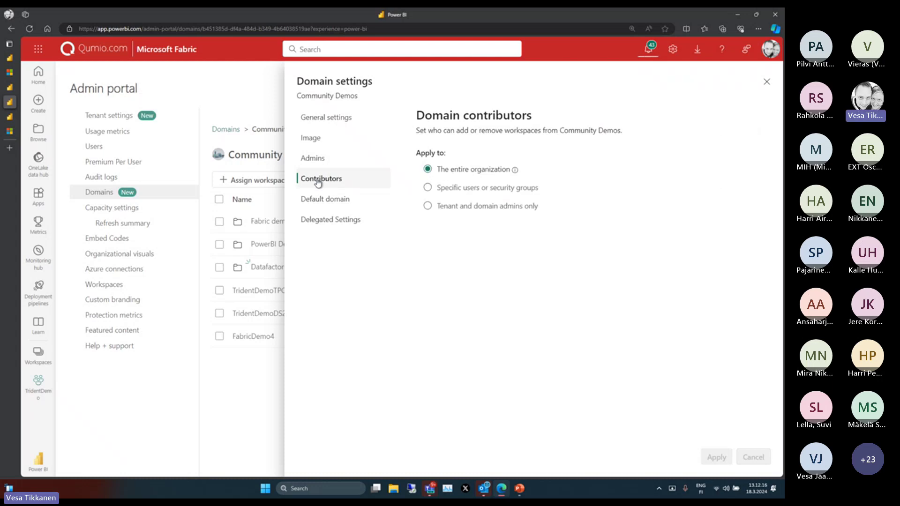
left_click(323, 161)
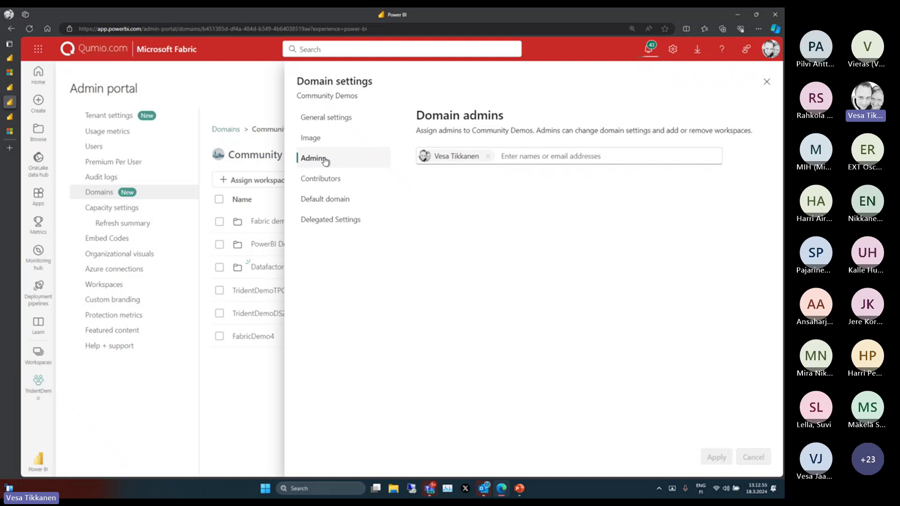
left_click(350, 118)
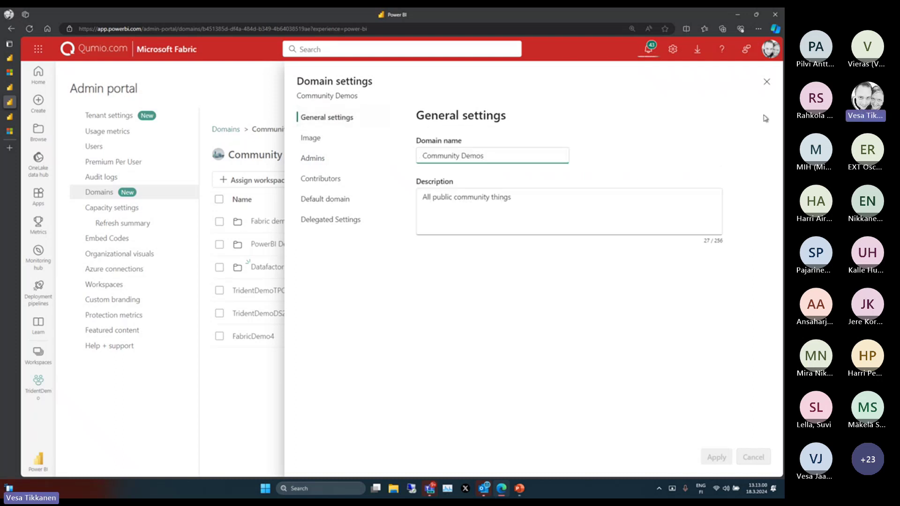
left_click(767, 83)
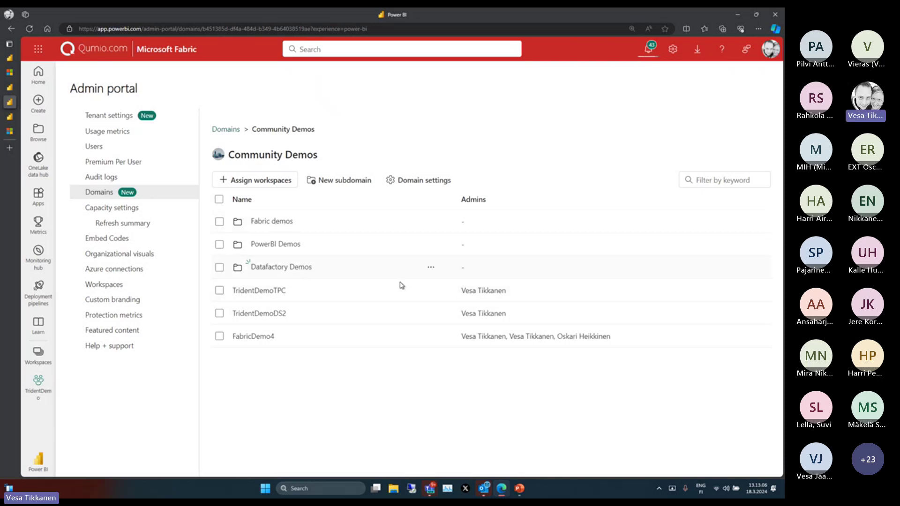
Open the Datafactory Demos subdomain and review its general settings.
left_click(431, 267)
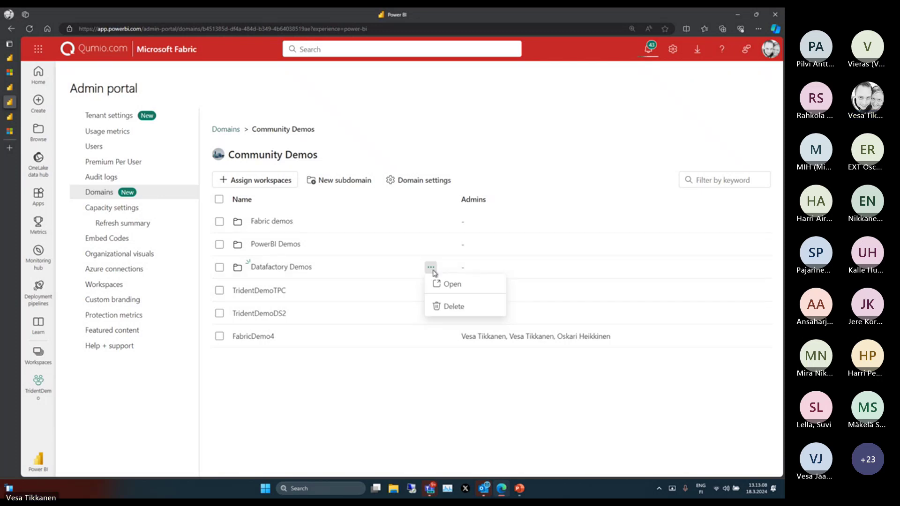
left_click(272, 267)
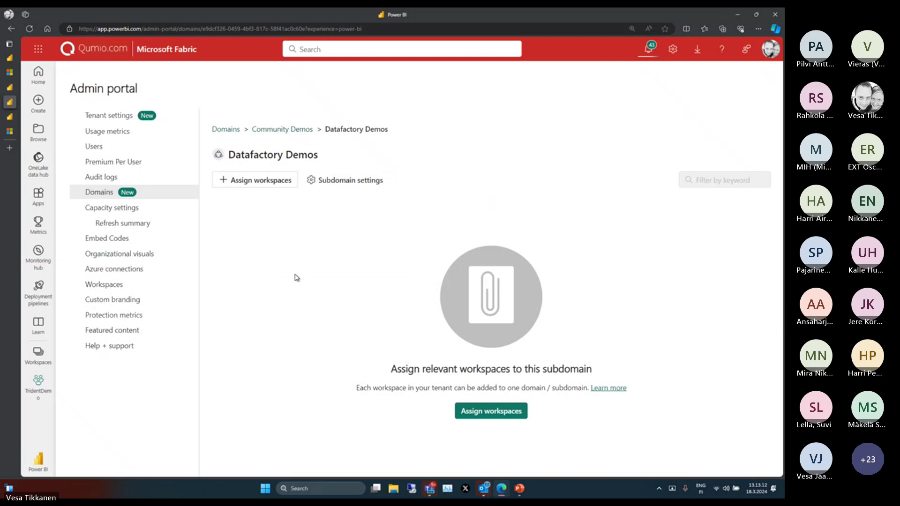
left_click(347, 183)
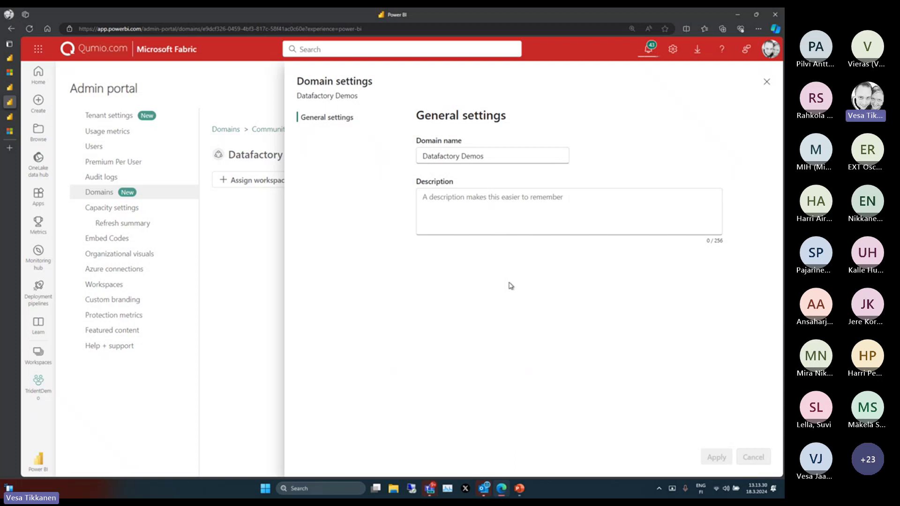
left_click(767, 82)
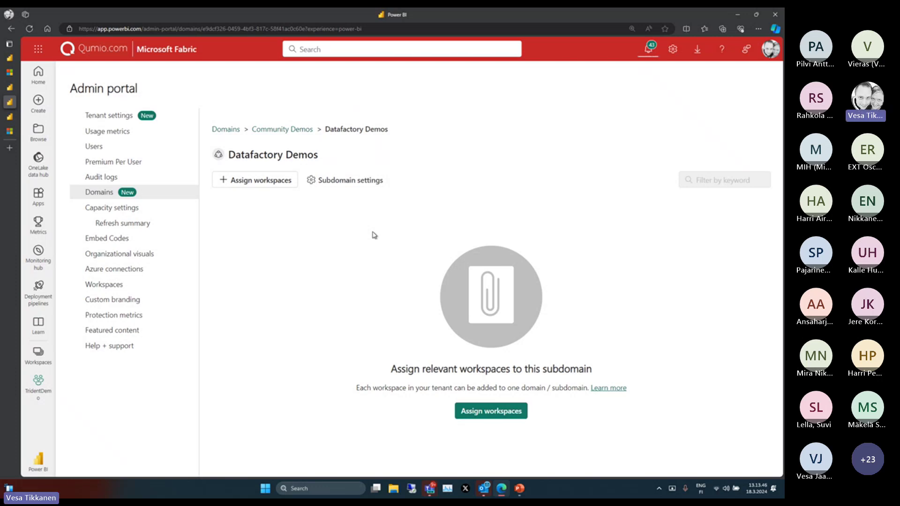
Review the tenant settings list, covering the Microsoft Fabric, Help and support, and Domain management sections.
left_click(117, 120)
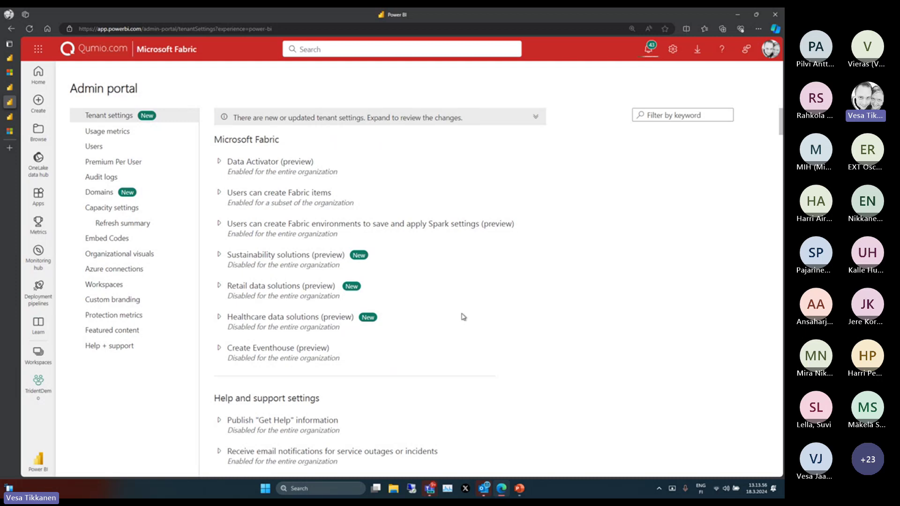
scroll(463, 317, "down", 1)
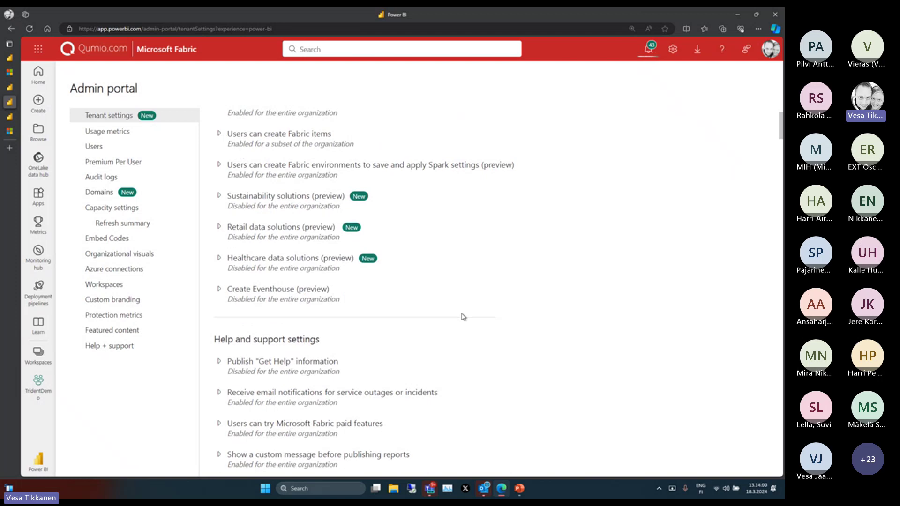
scroll(463, 317, "down", 2)
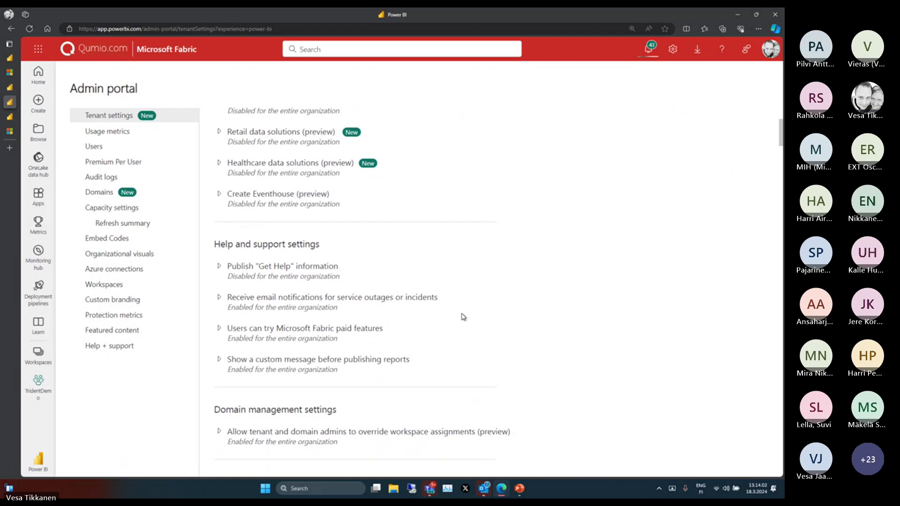
scroll(463, 317, "up", 4)
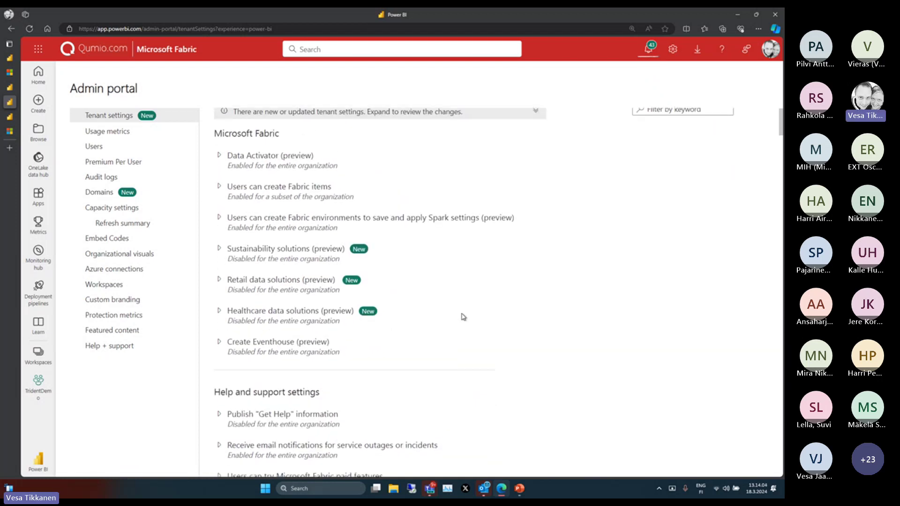
scroll(463, 317, "down", 10)
scroll(464, 317, "down", 5)
scroll(464, 317, "up", 15)
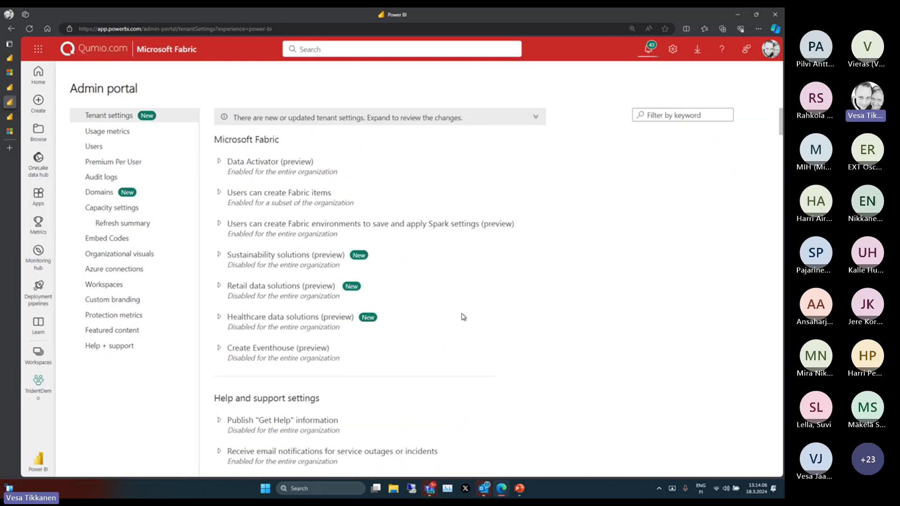
Revisit the domains overview and the delegated Git integration settings of the TridentDemo workspace.
left_click(104, 197)
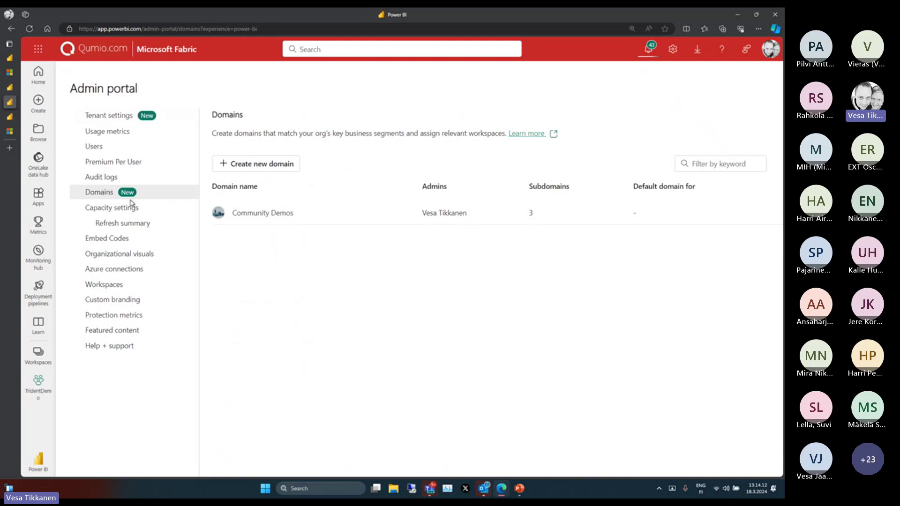
left_click(10, 118)
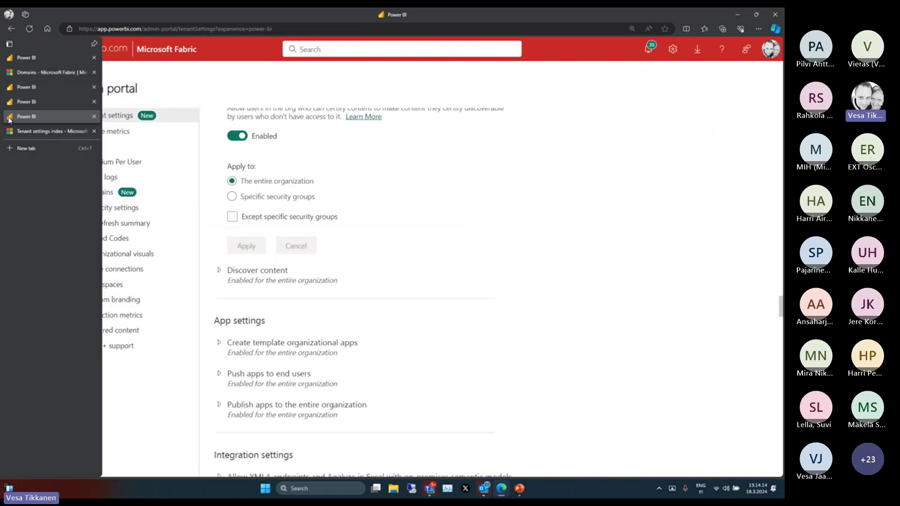
left_click(16, 87)
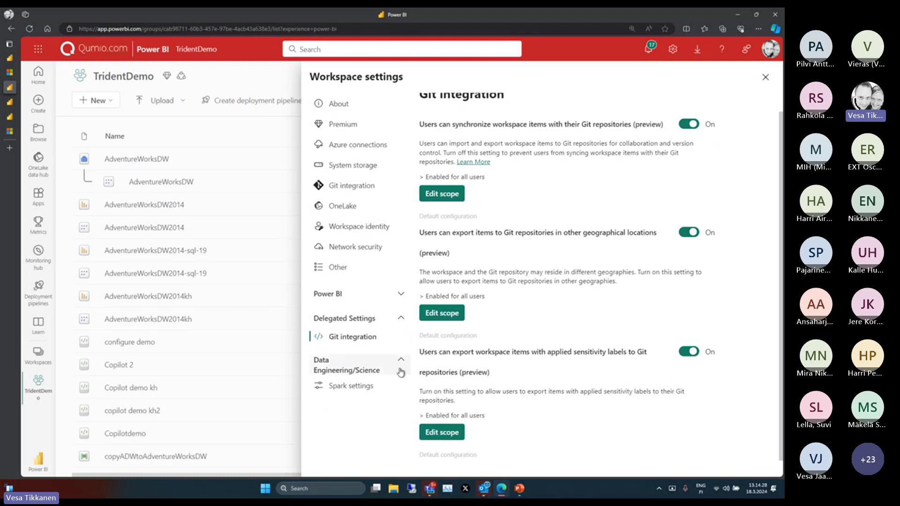
Switch to the Microsoft Teams meeting and stop its recording and transcription.
mouse_move(429, 490)
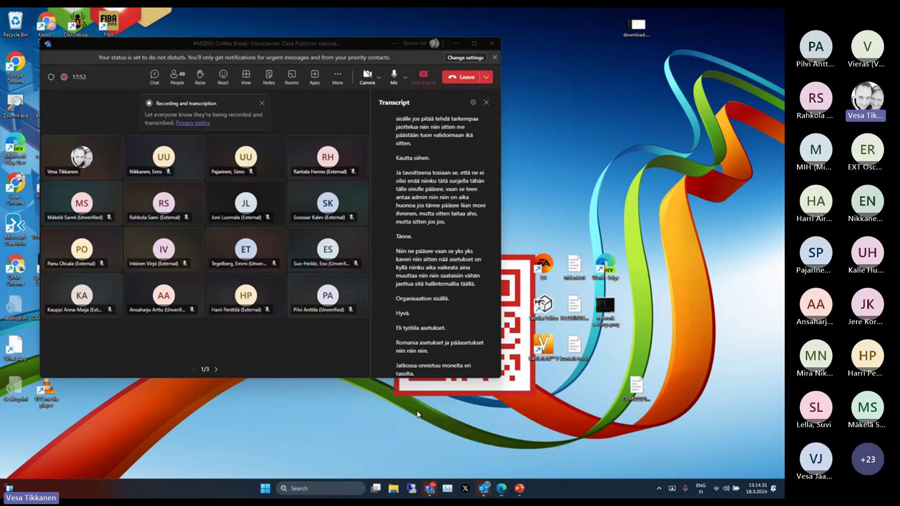
left_click(429, 424)
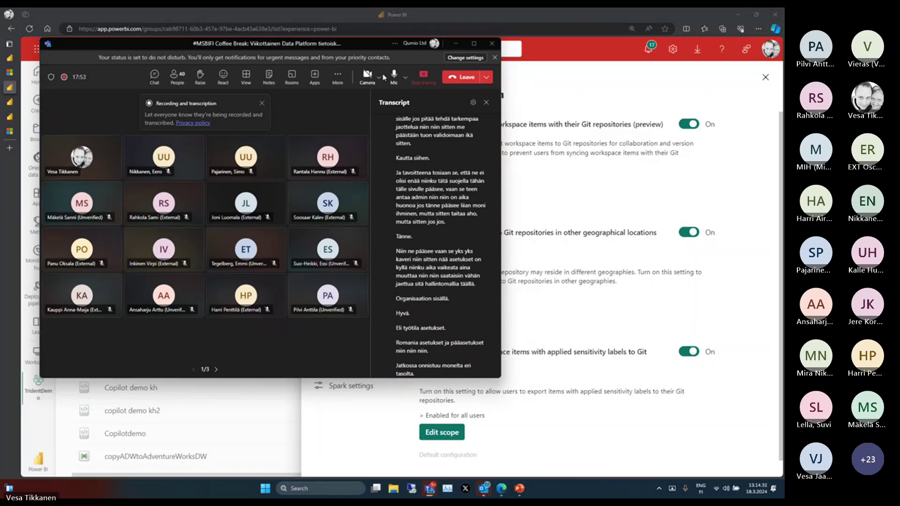
left_click(337, 76)
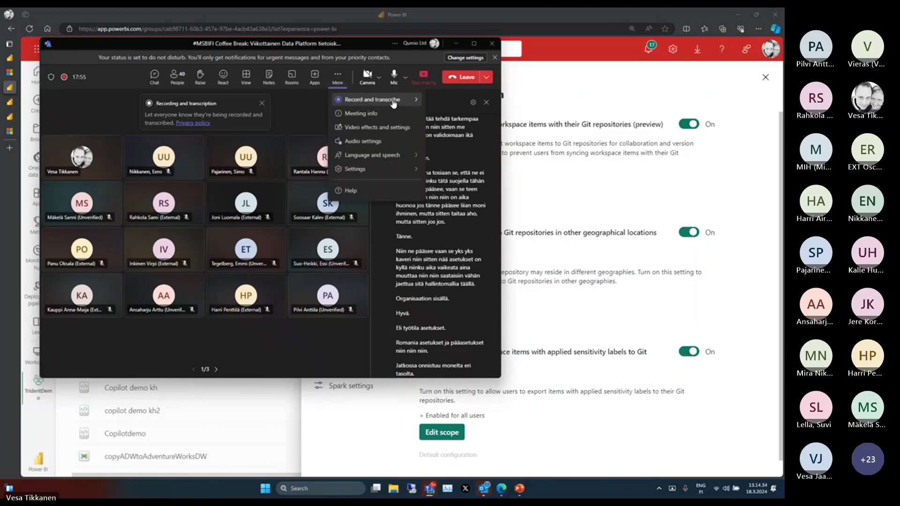
mouse_move(359, 107)
left_click(277, 104)
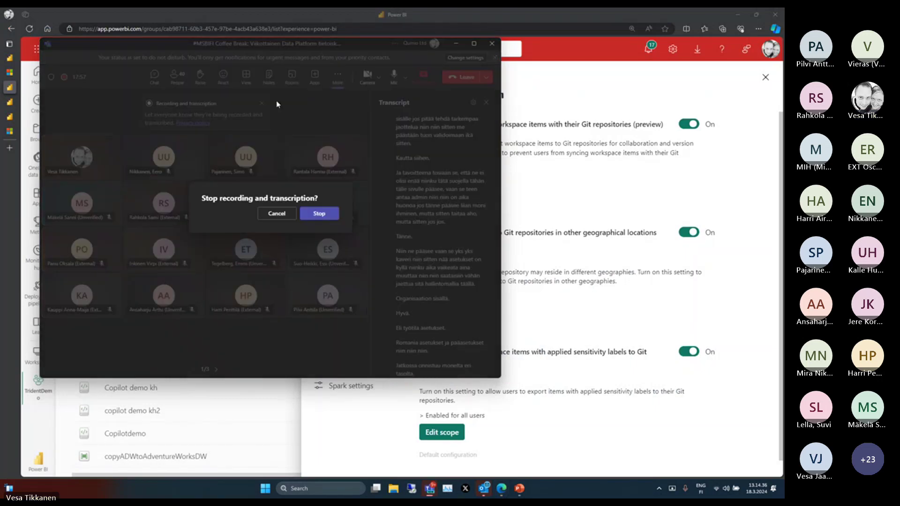